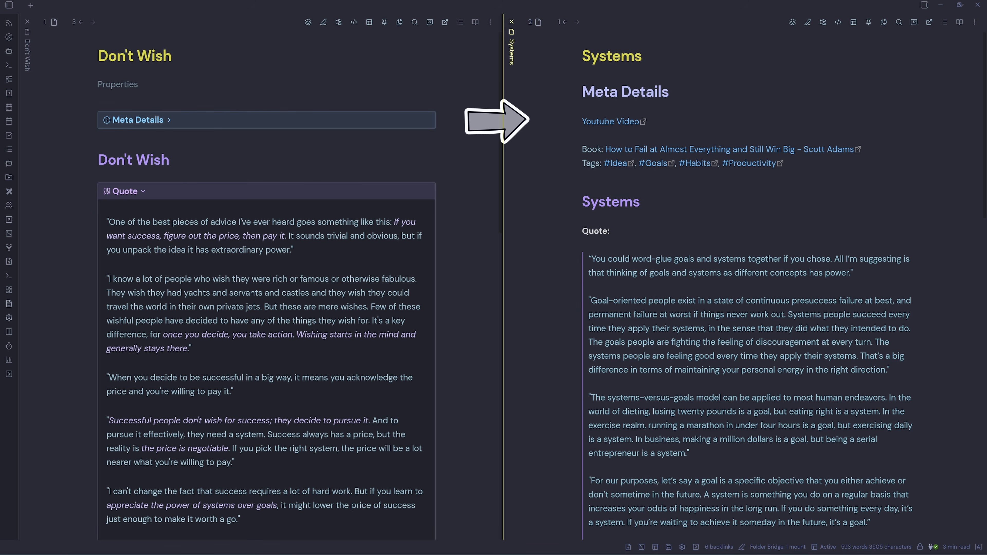
Examine the Don't Wish note's properties, Meta Details callout and Reflection section as a correctly formatted example.
{"action": "left_click", "coordinate": [97, 174]}
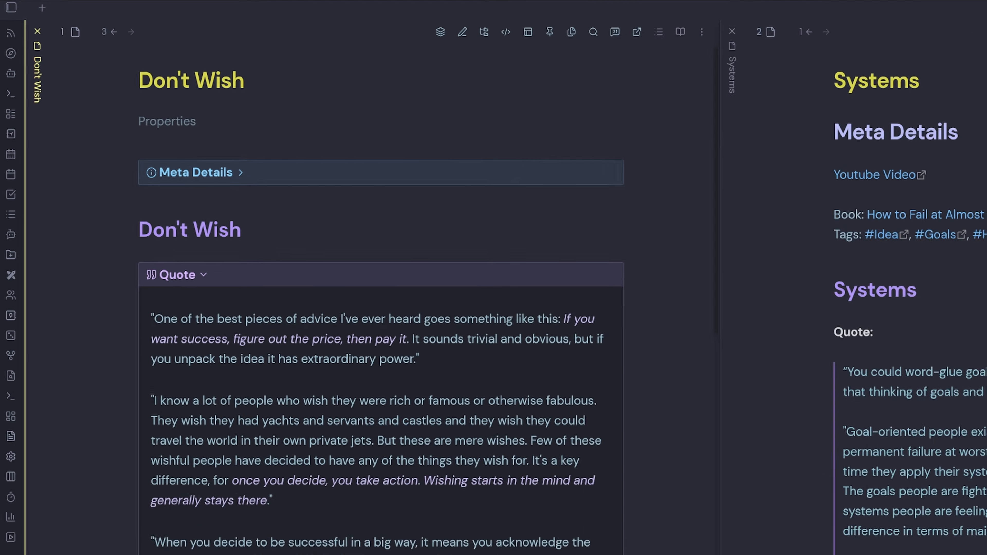
{"action": "left_click", "coordinate": [241, 120]}
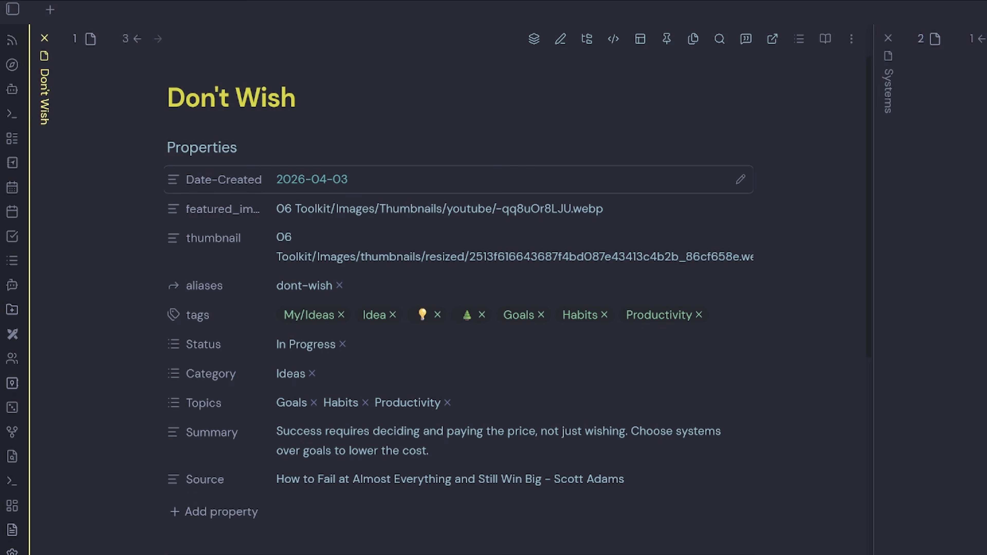
{"action": "key", "text": "ctrl+shift+p"}
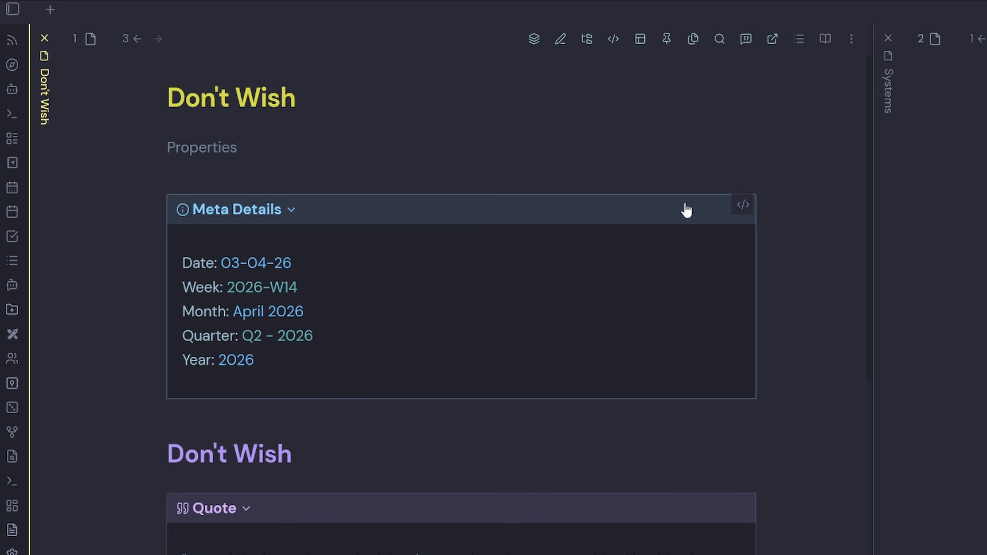
{"action": "left_click", "coordinate": [686, 210]}
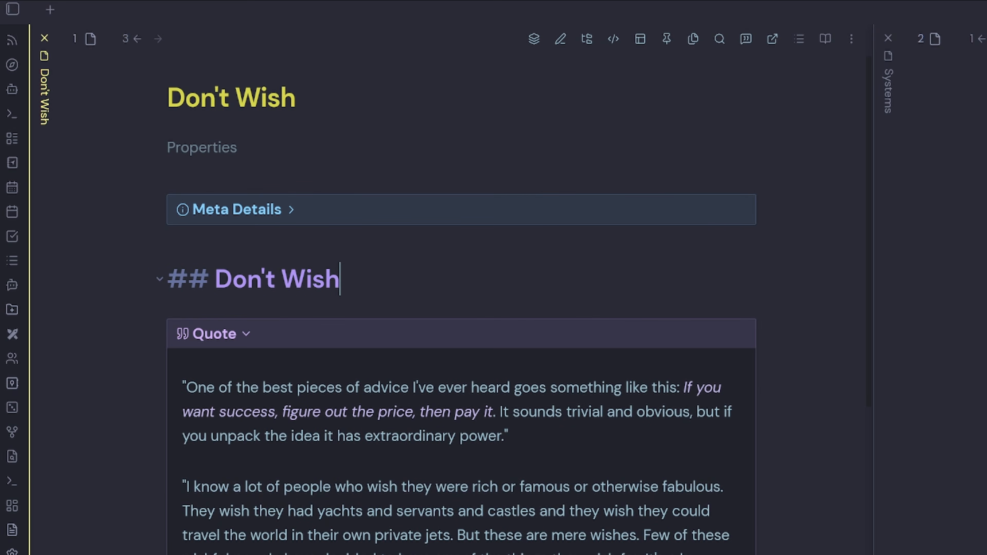
{"action": "scroll", "coordinate": [461, 350], "scroll_direction": "down", "scroll_amount": 3}
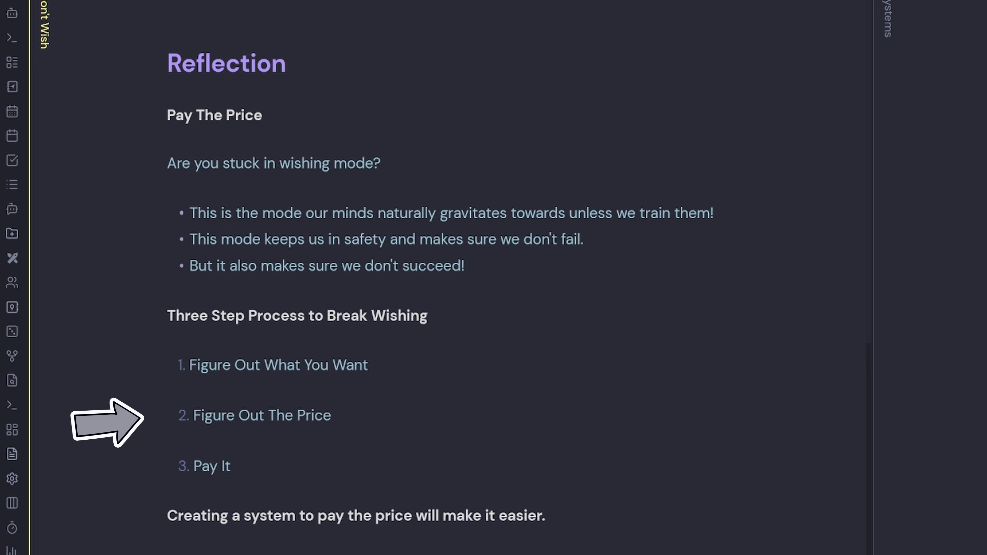
{"action": "scroll", "coordinate": [459, 296], "scroll_direction": "down", "scroll_amount": 5}
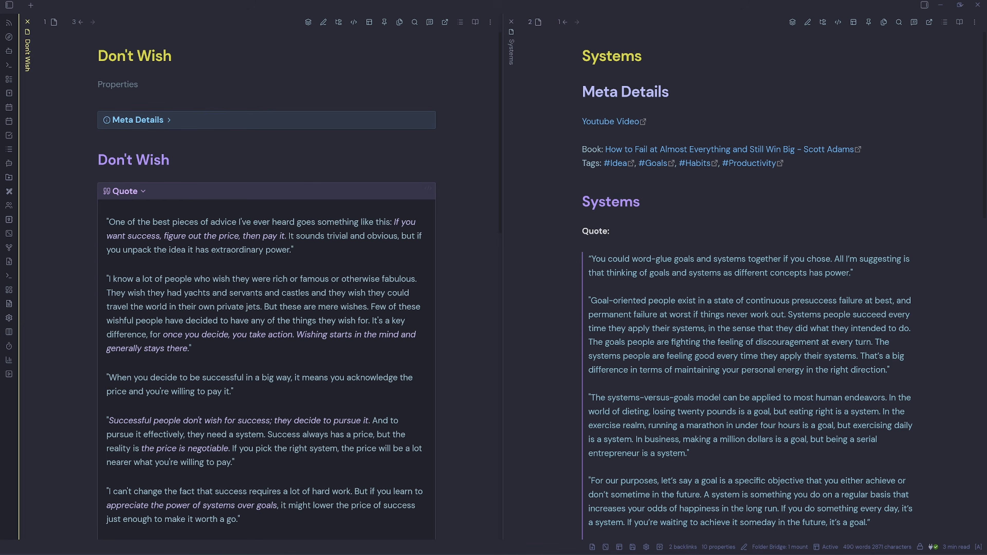
Switch from the Systems note to the Template Directory workspace and open My Ideas Template.
{"action": "left_click", "coordinate": [676, 330]}
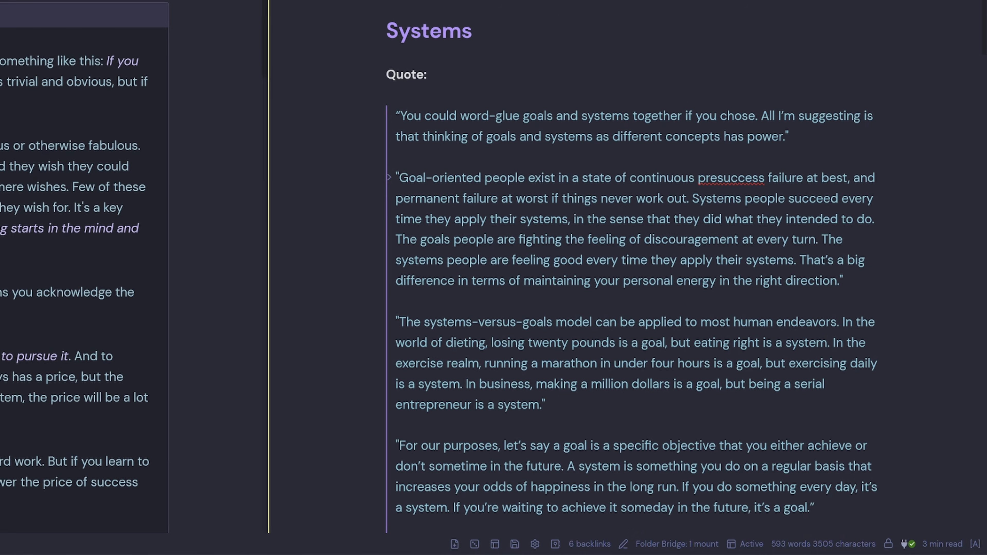
{"action": "left_click", "coordinate": [742, 548]}
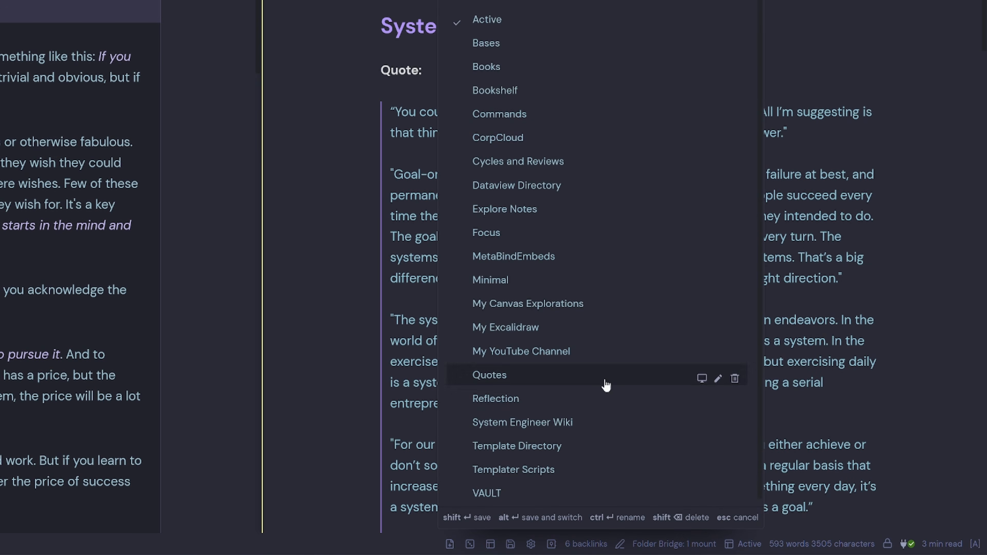
{"action": "left_click", "coordinate": [535, 446]}
{"action": "scroll", "coordinate": [505, 165], "scroll_direction": "down", "scroll_amount": 10}
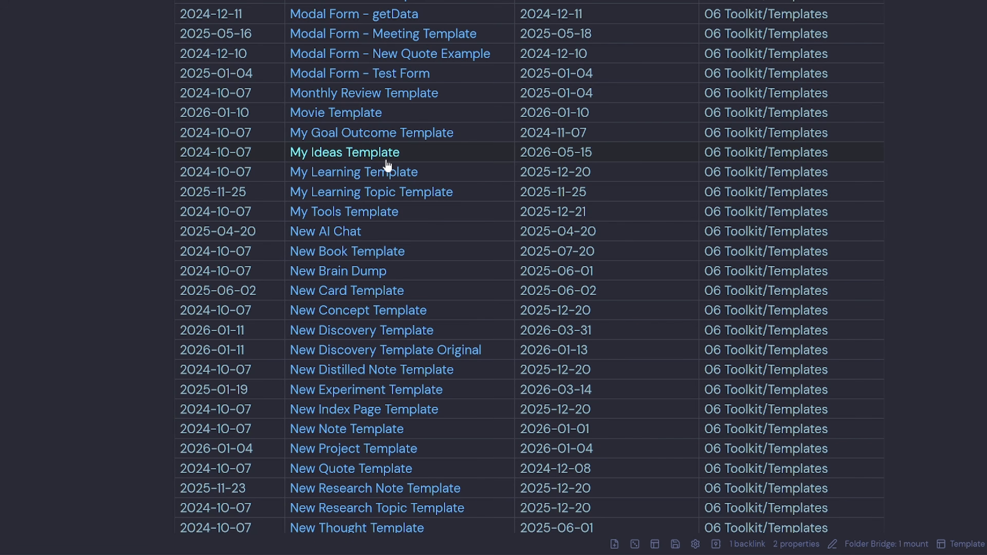
{"action": "left_click", "coordinate": [384, 157]}
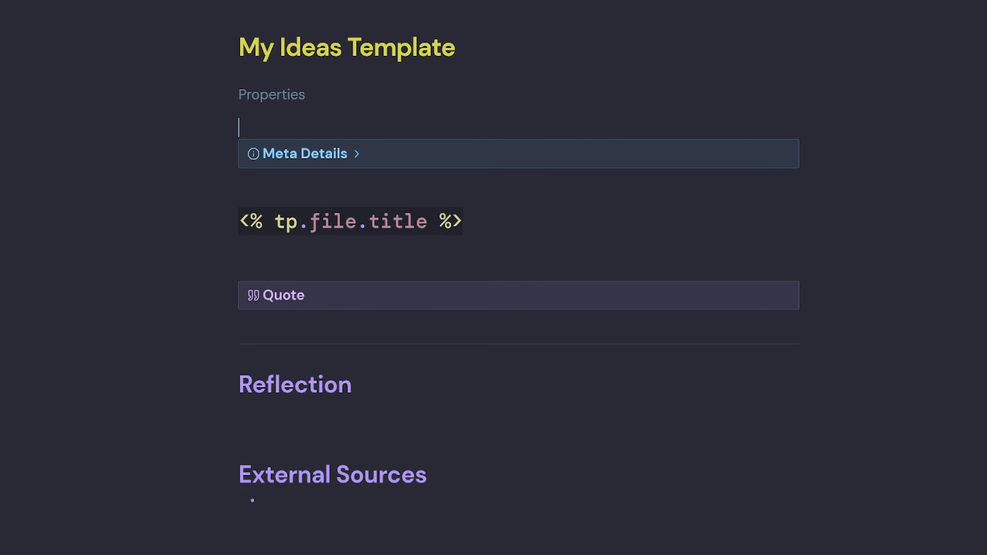
Examine the properties area and the Reflection and External Sources sections of My Ideas Template.
{"action": "left_click", "coordinate": [310, 96]}
{"action": "type", "text": "##"}
{"action": "left_click", "coordinate": [397, 385]}
{"action": "left_click", "coordinate": [428, 475]}
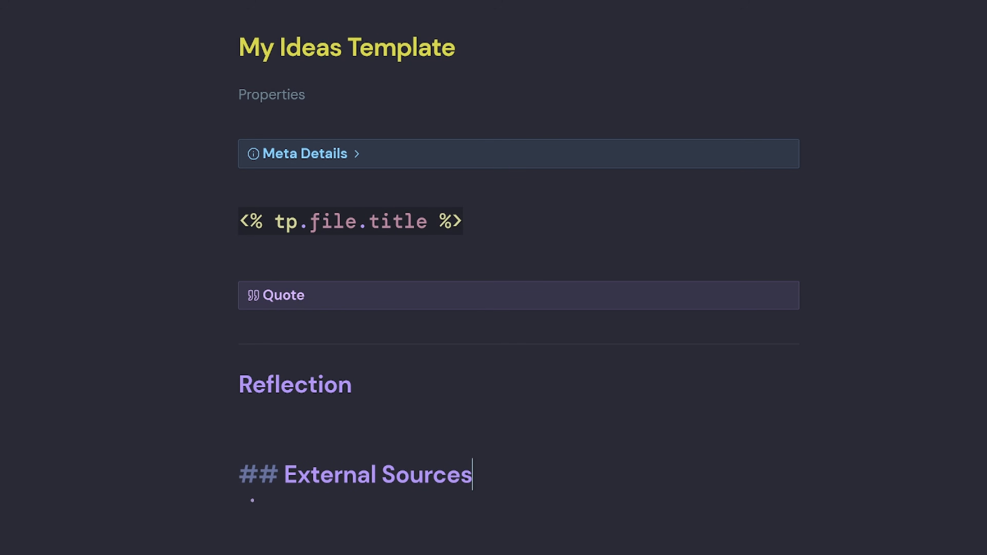
{"action": "left_click", "coordinate": [259, 500]}
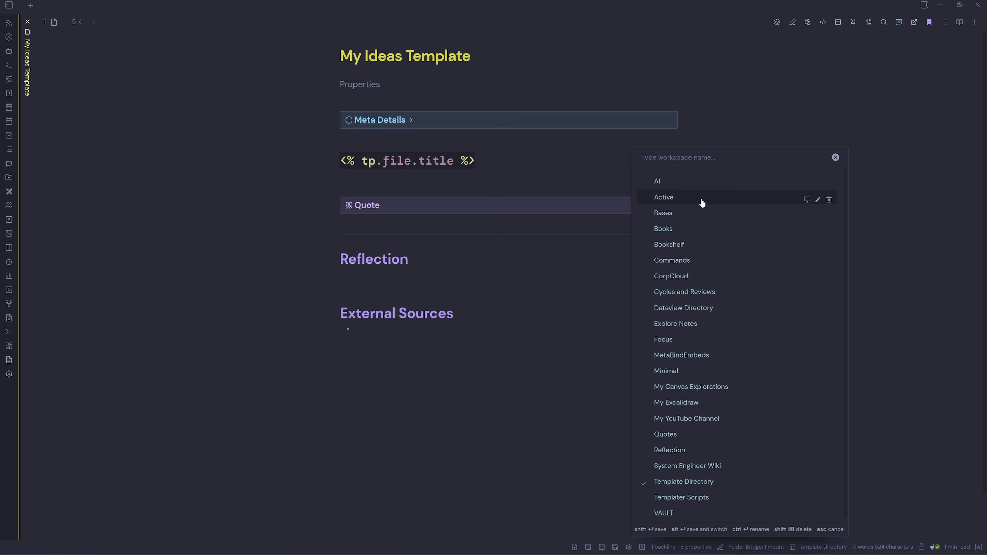
Switch back to the Active workspace and place the cursor in the Systems note.
{"action": "left_click", "coordinate": [702, 201]}
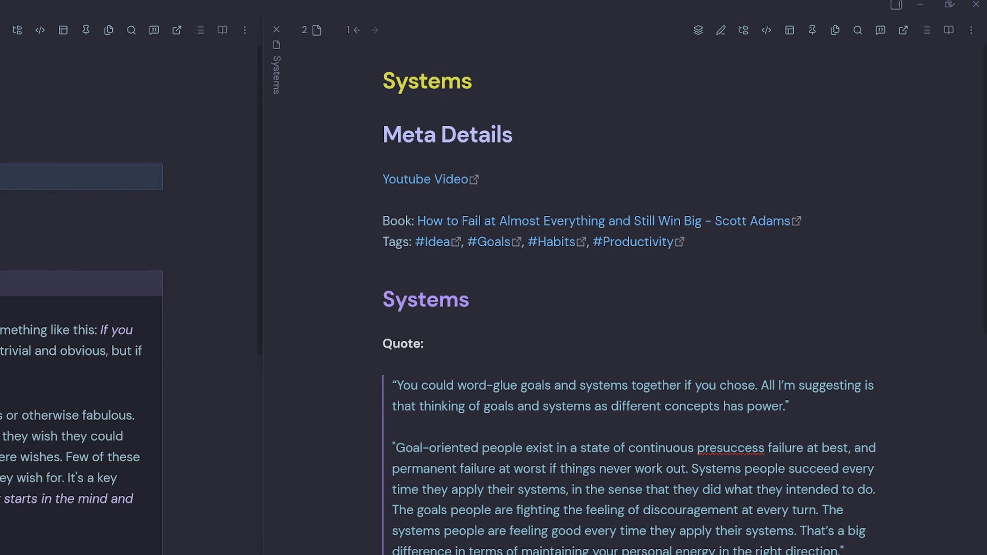
{"action": "left_click", "coordinate": [383, 322]}
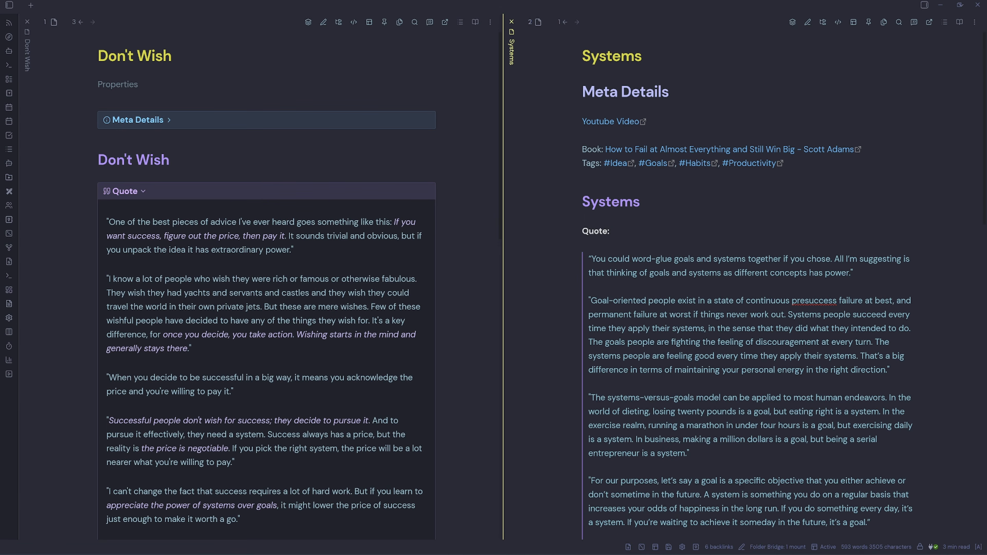
Switch to the Commands workspace and expand the commands folder inside .claude in the file explorer.
{"action": "left_click", "coordinate": [824, 547]}
{"action": "left_click", "coordinate": [710, 260]}
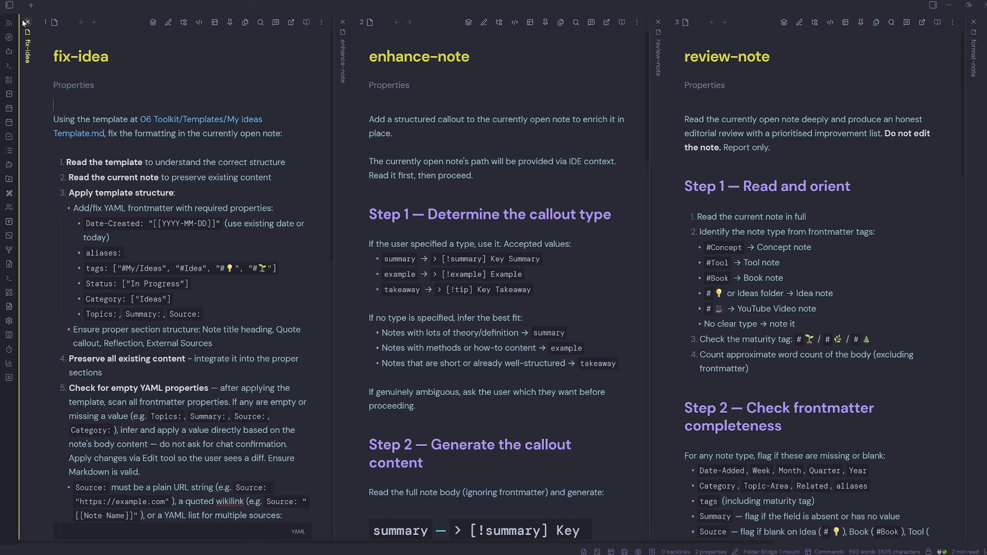
{"action": "left_click", "coordinate": [39, 67]}
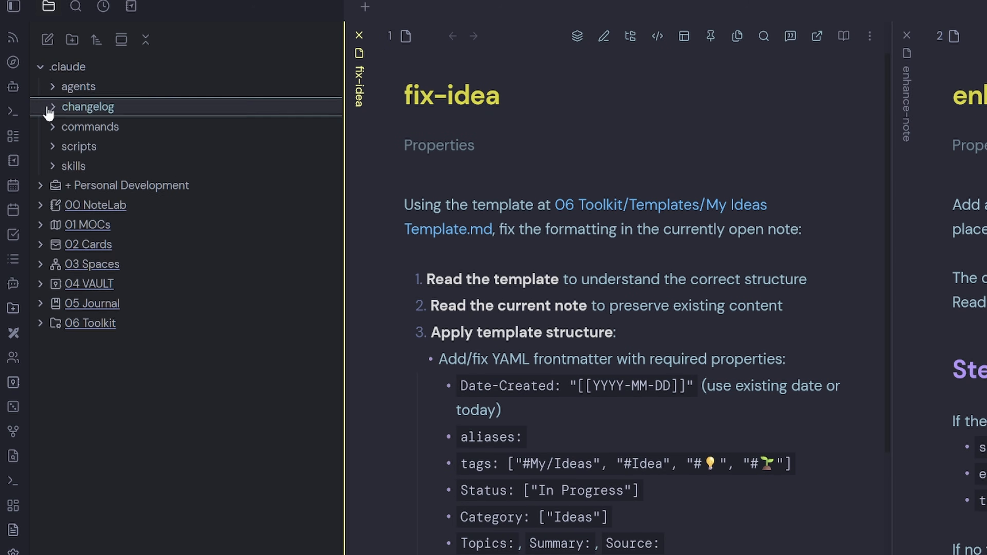
{"action": "left_click", "coordinate": [53, 126]}
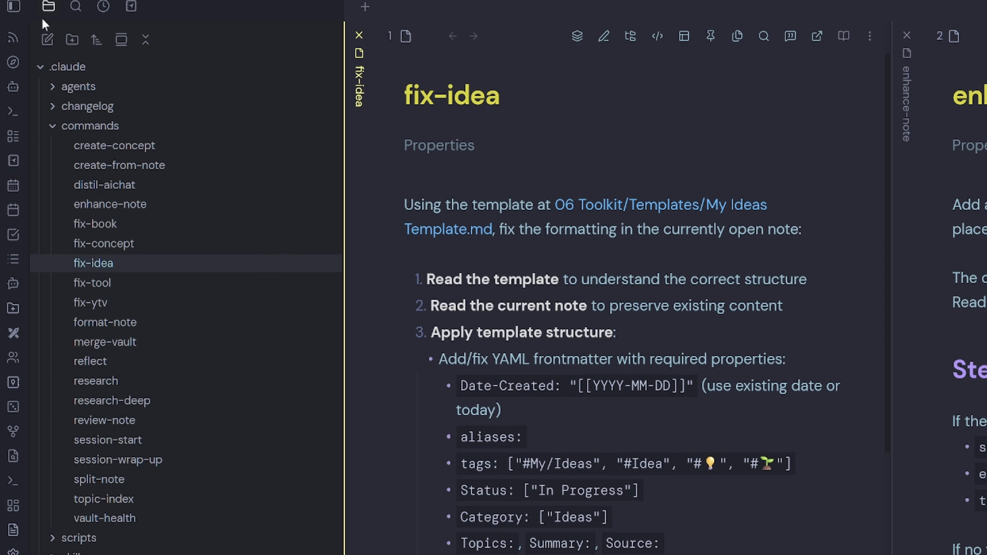
Hide the file explorer and read through the instructions of the fix-idea command note.
{"action": "left_click", "coordinate": [14, 5]}
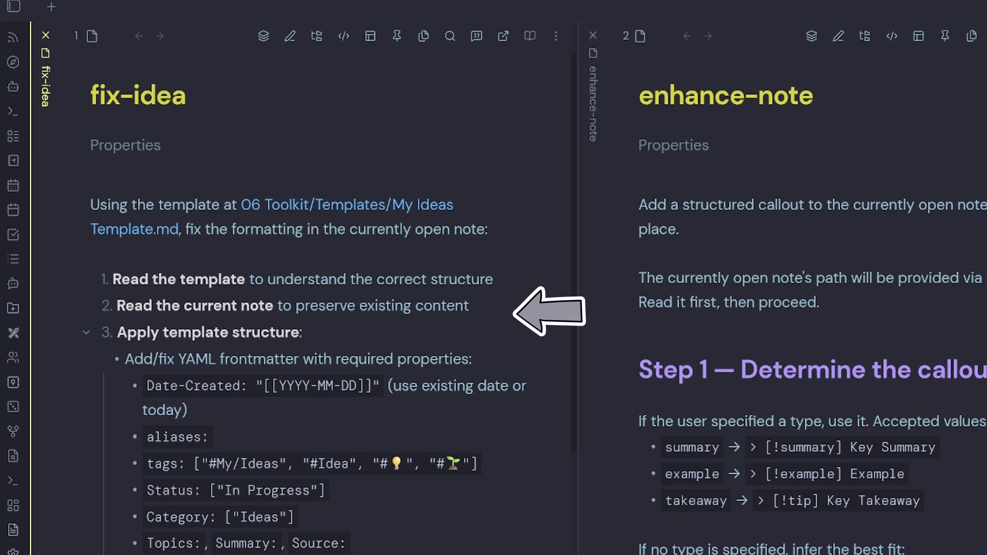
{"action": "scroll", "coordinate": [303, 292], "scroll_direction": "down", "scroll_amount": 5}
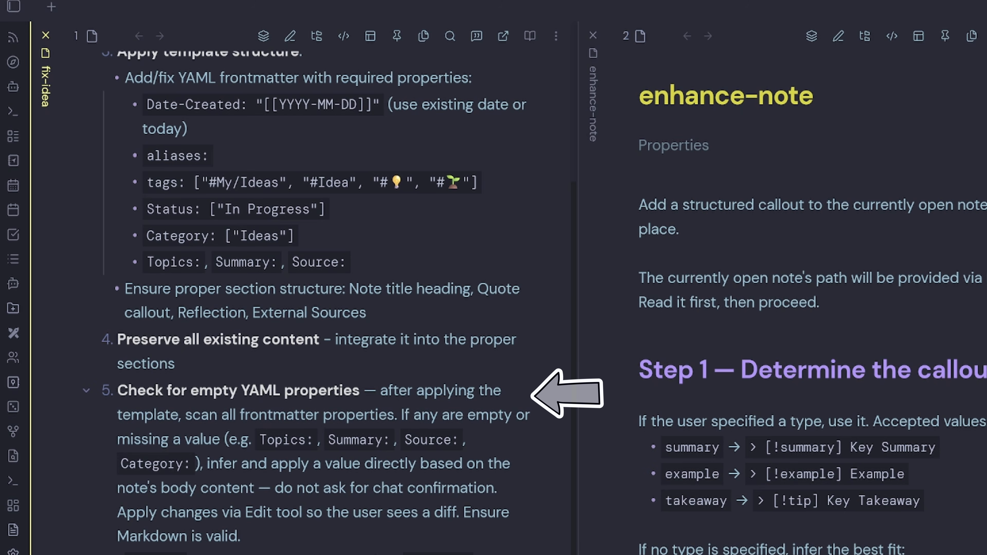
{"action": "scroll", "coordinate": [311, 291], "scroll_direction": "down", "scroll_amount": 8}
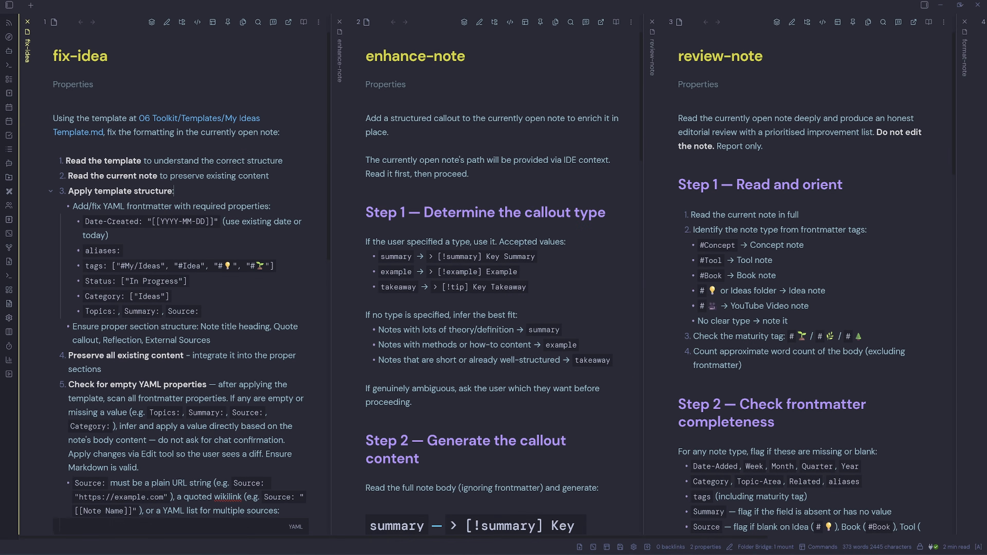
Read through the enhance-note command, from determining the callout type to writing the automation log entry.
{"action": "left_click", "coordinate": [469, 174]}
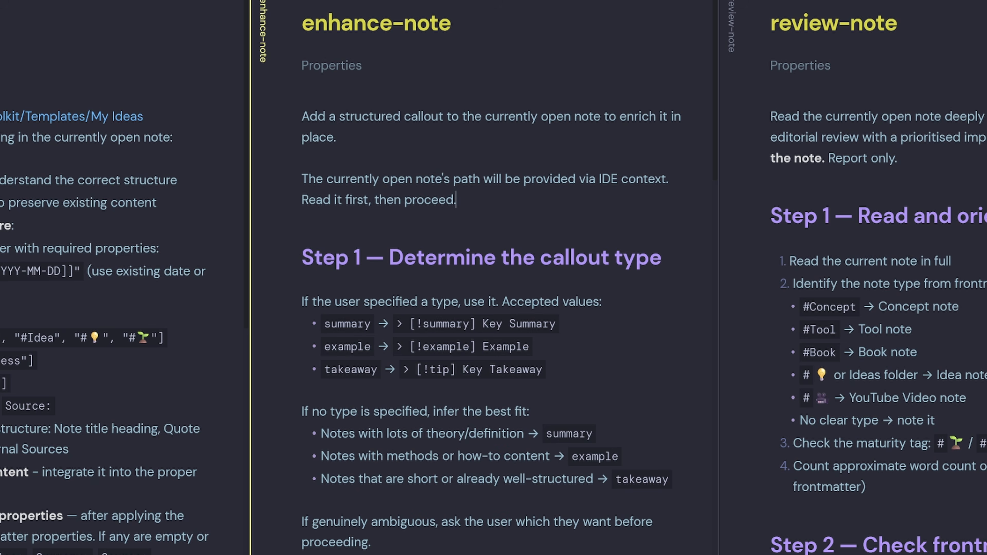
{"action": "scroll", "coordinate": [493, 278], "scroll_direction": "down", "scroll_amount": 10}
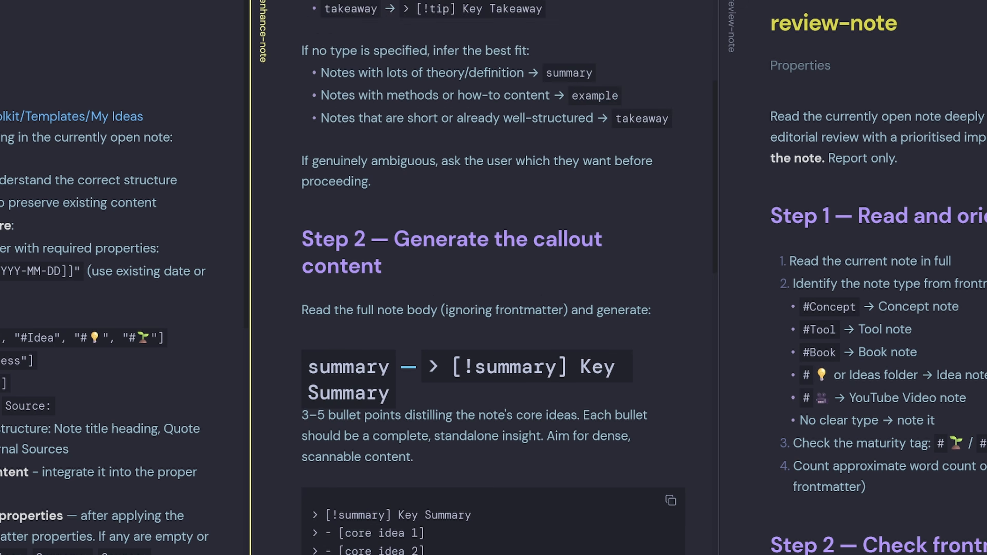
{"action": "scroll", "coordinate": [492, 277], "scroll_direction": "down", "scroll_amount": 20}
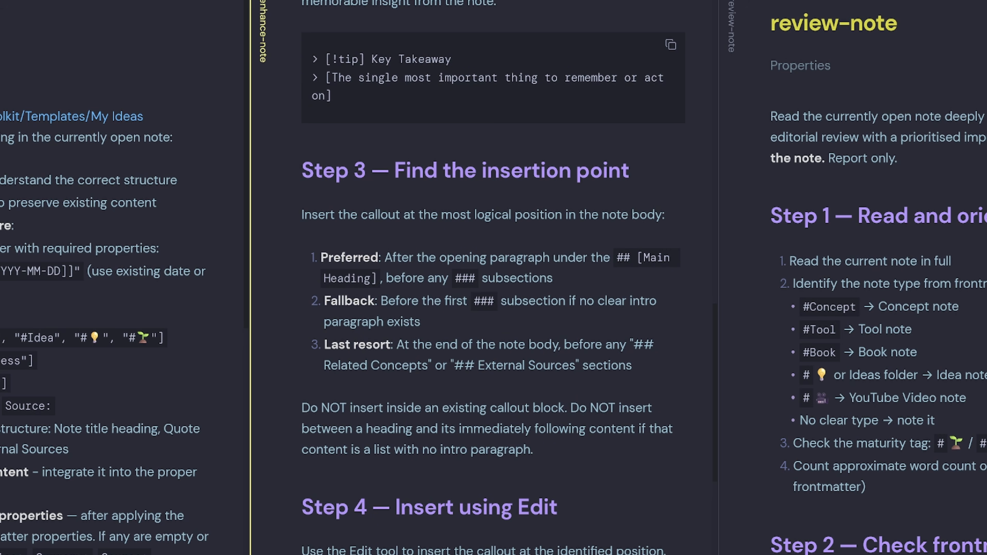
{"action": "scroll", "coordinate": [493, 278], "scroll_direction": "down", "scroll_amount": 9}
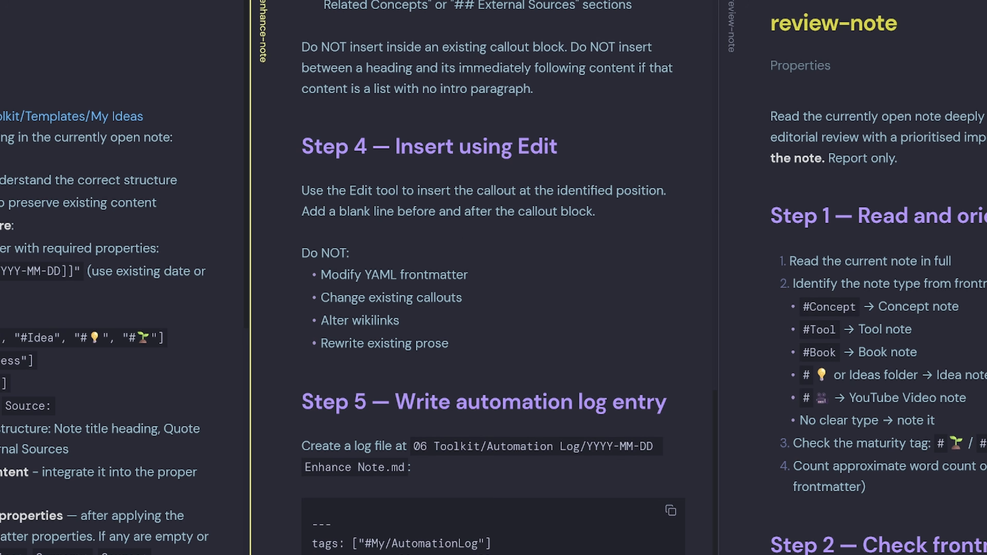
{"action": "scroll", "coordinate": [493, 278], "scroll_direction": "down", "scroll_amount": 6}
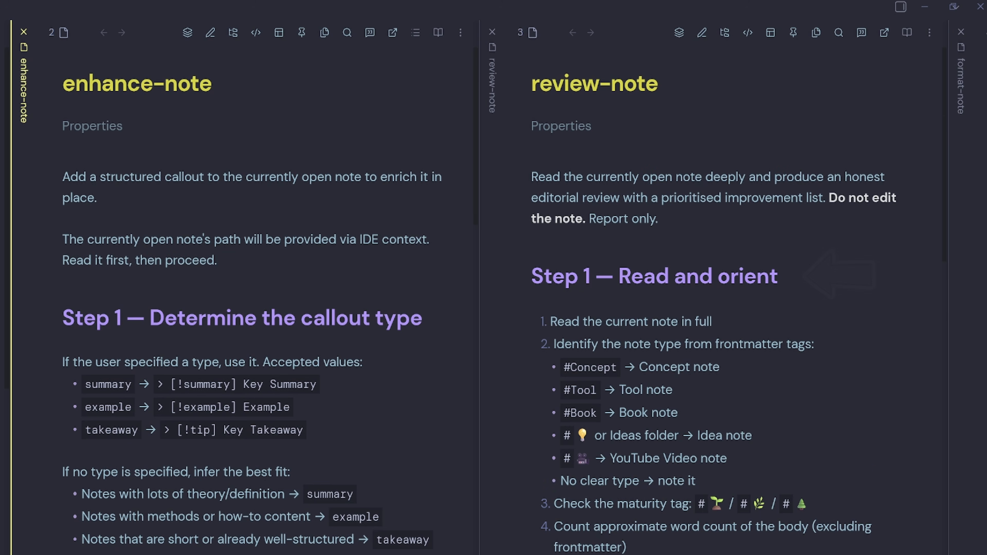
Read through the review-note command, from the frontmatter completeness check to the review output format.
{"action": "scroll", "coordinate": [714, 299], "scroll_direction": "down", "scroll_amount": 6}
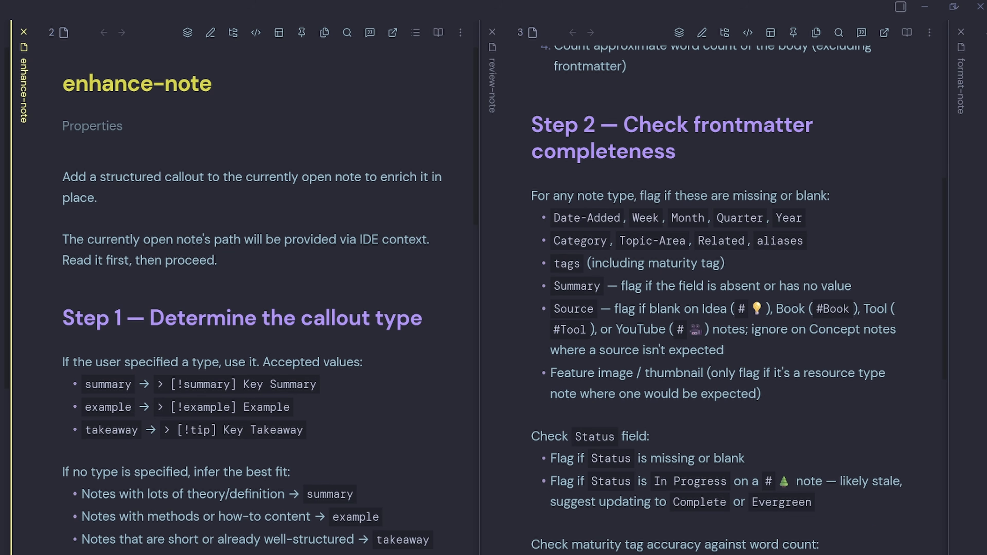
{"action": "scroll", "coordinate": [715, 300], "scroll_direction": "down", "scroll_amount": 4}
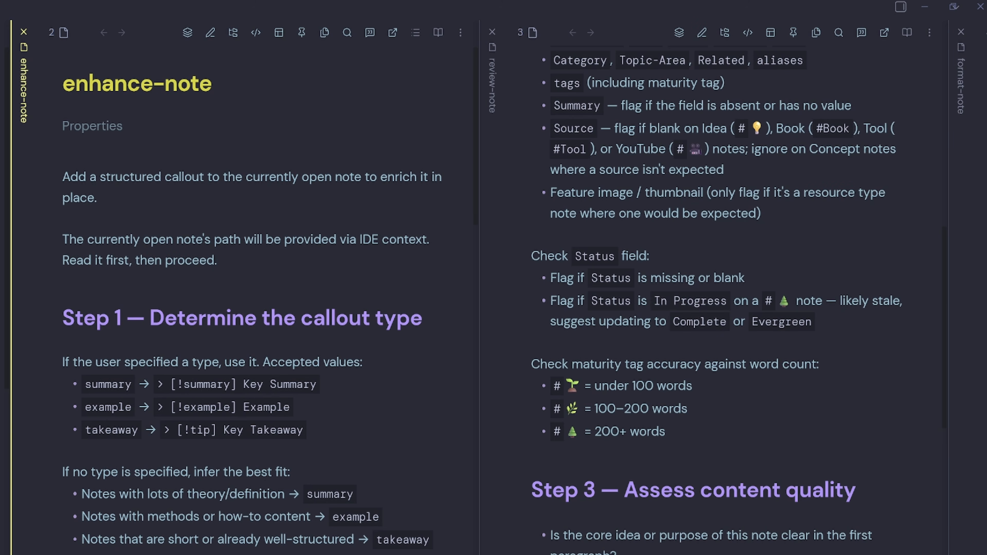
{"action": "scroll", "coordinate": [714, 299], "scroll_direction": "down", "scroll_amount": 7}
{"action": "scroll", "coordinate": [714, 299], "scroll_direction": "down", "scroll_amount": 8}
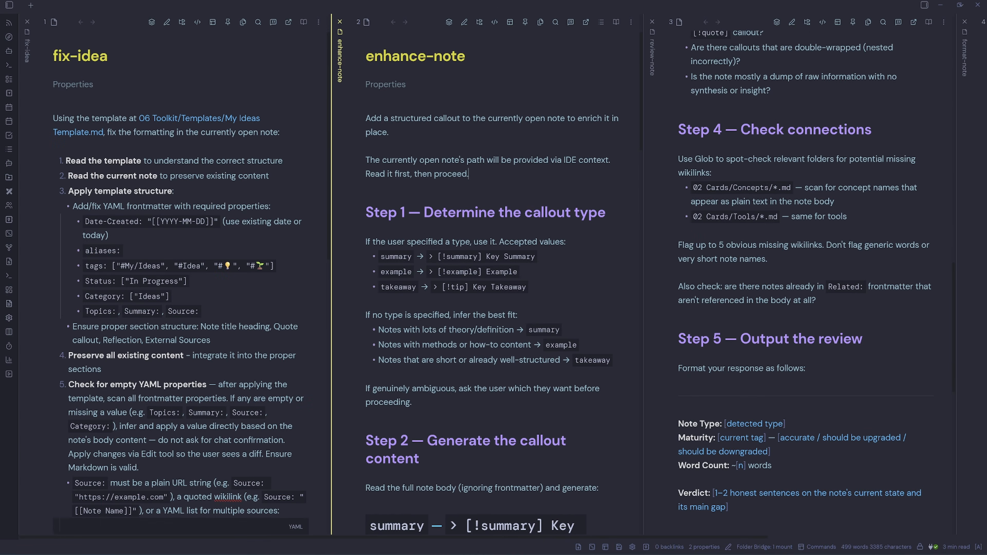
Read through the format-note command, covering callout, emphasis and formatting rules, heading checks and the automation log entry.
{"action": "left_click", "coordinate": [965, 57]}
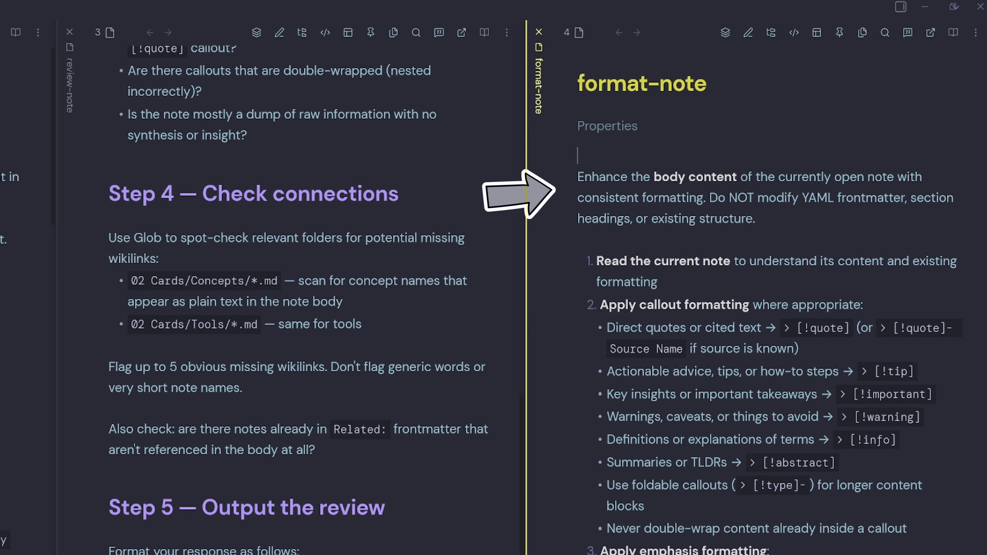
{"action": "scroll", "coordinate": [762, 296], "scroll_direction": "down", "scroll_amount": 3}
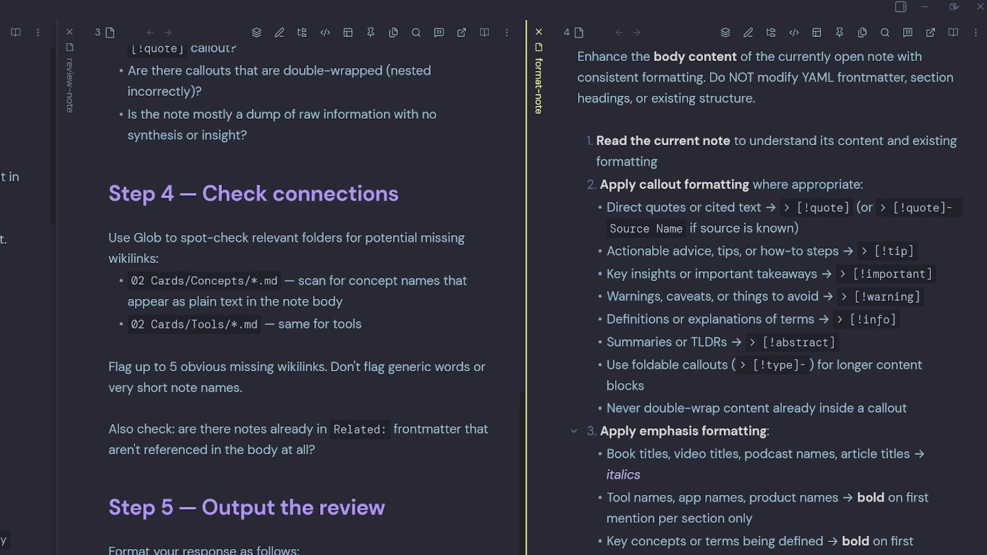
{"action": "scroll", "coordinate": [761, 295], "scroll_direction": "down", "scroll_amount": 7}
{"action": "scroll", "coordinate": [758, 296], "scroll_direction": "down", "scroll_amount": 6}
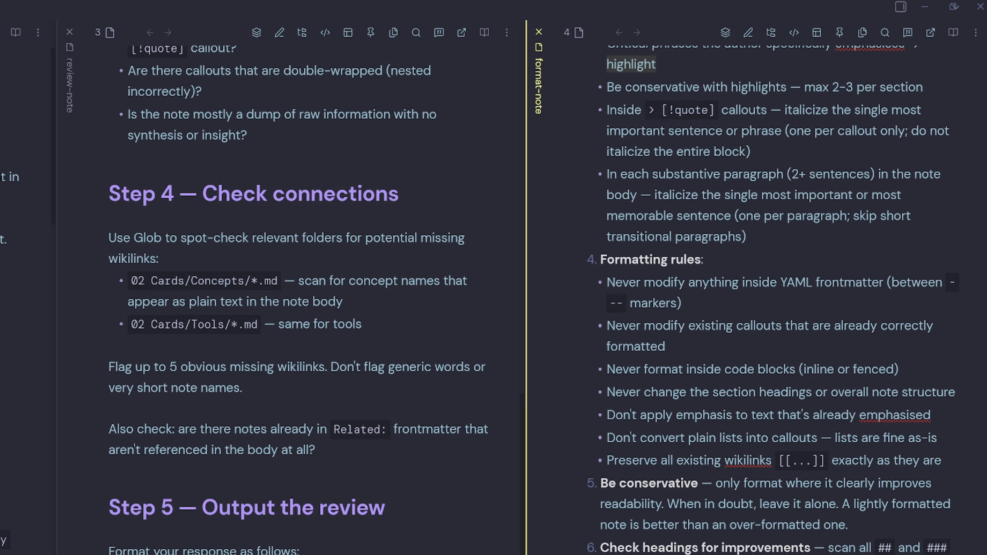
{"action": "scroll", "coordinate": [757, 296], "scroll_direction": "down", "scroll_amount": 5}
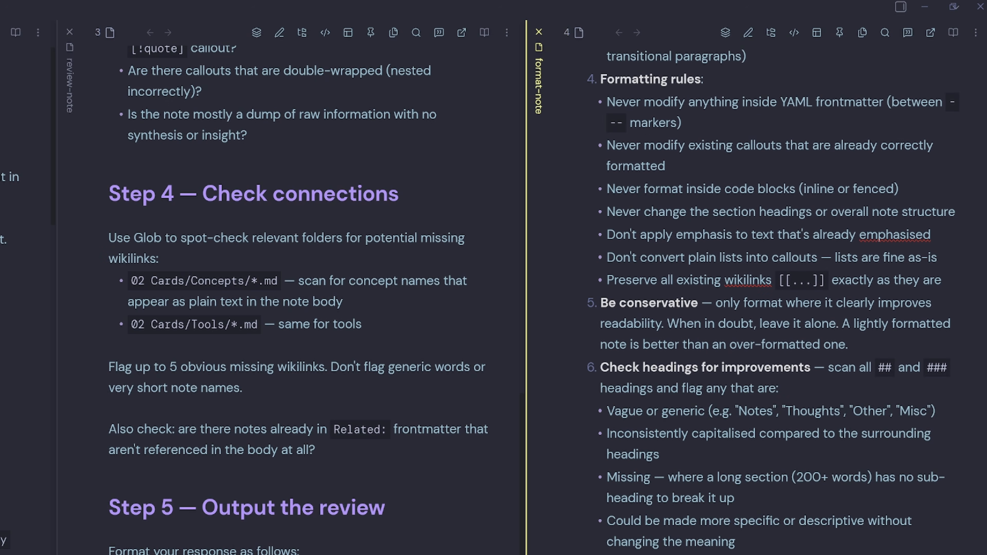
{"action": "scroll", "coordinate": [758, 296], "scroll_direction": "down", "scroll_amount": 8}
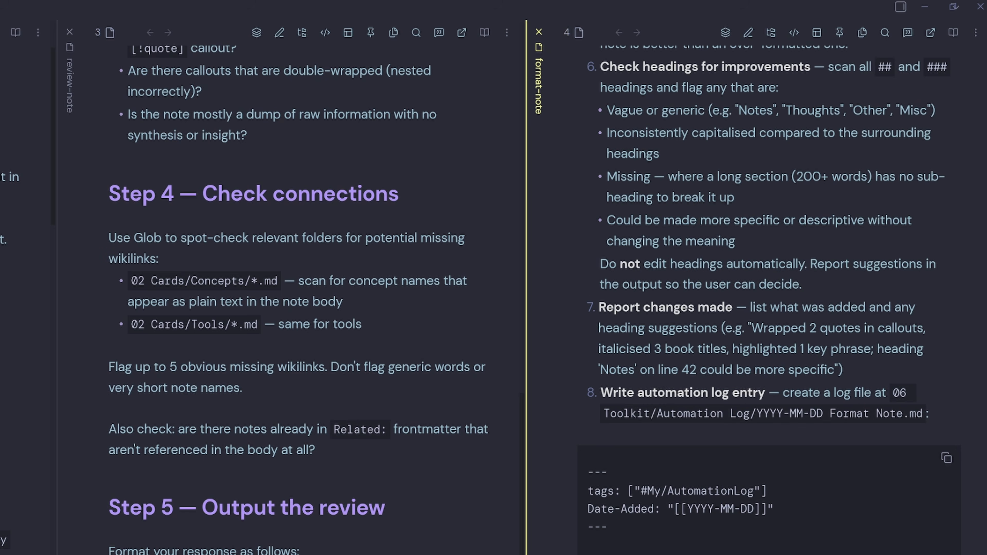
{"action": "scroll", "coordinate": [758, 295], "scroll_direction": "down", "scroll_amount": 3}
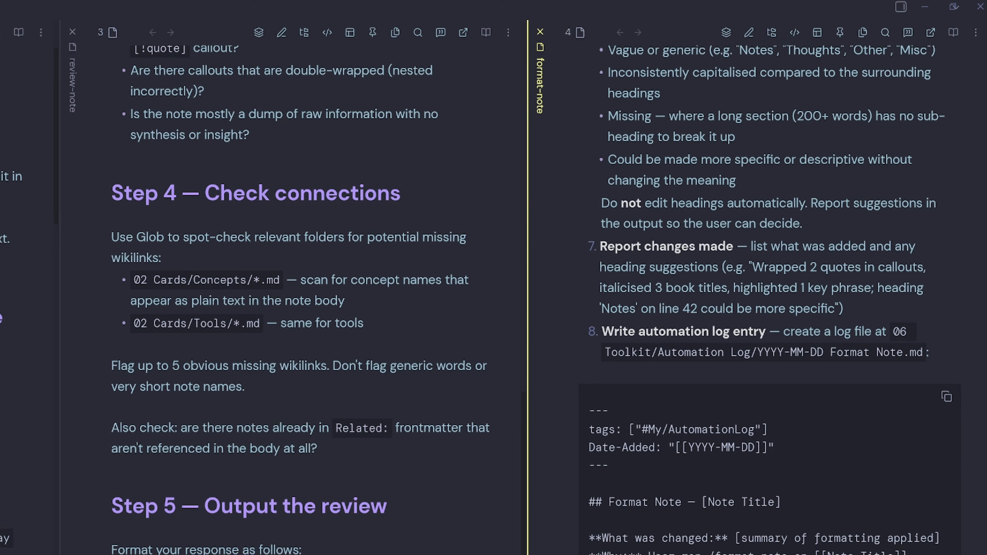
Switch to the Active workspace and run the /fix-idea command in Claude Agent with the Systems note attached as context.
{"action": "left_click", "coordinate": [821, 547]}
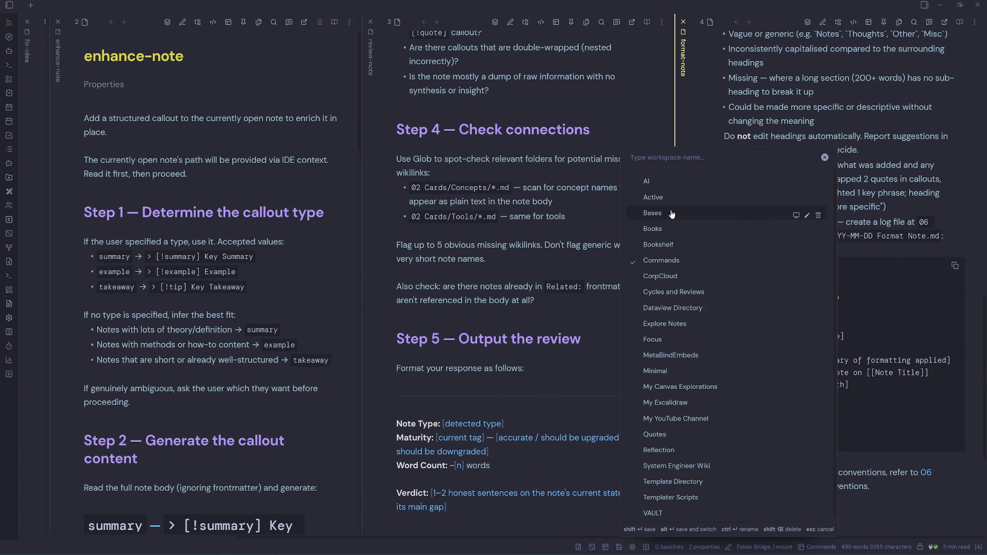
{"action": "left_click", "coordinate": [656, 199]}
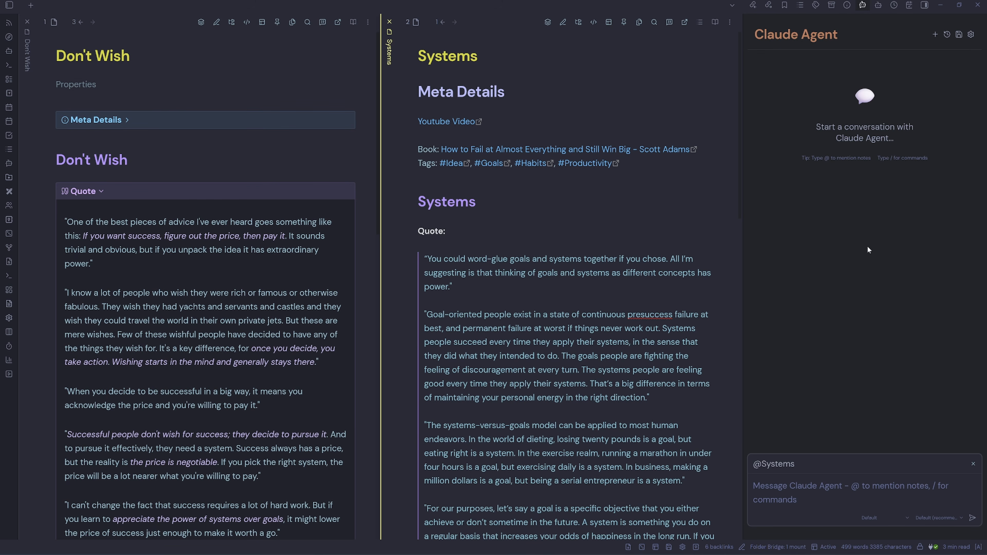
{"action": "type", "text": "/fix"}
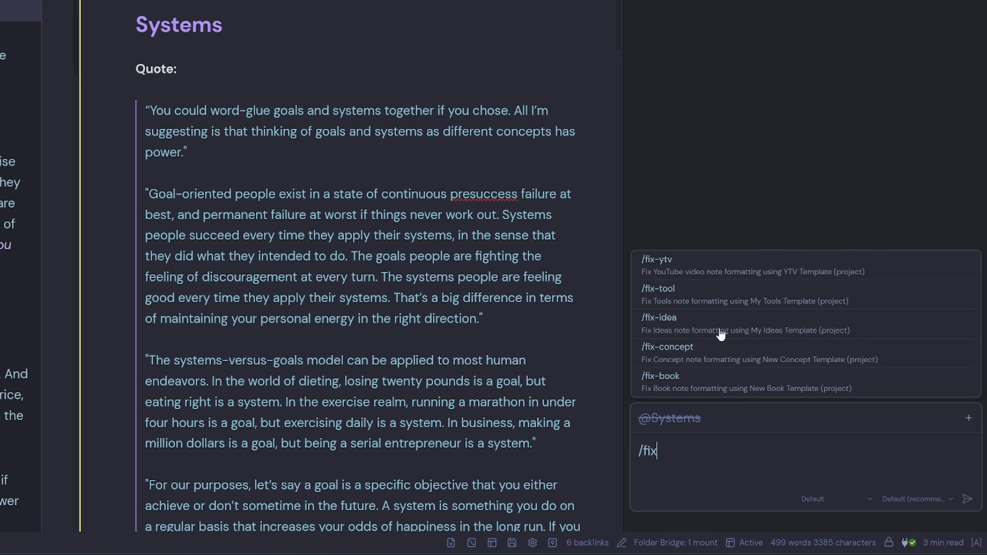
{"action": "left_click", "coordinate": [720, 334]}
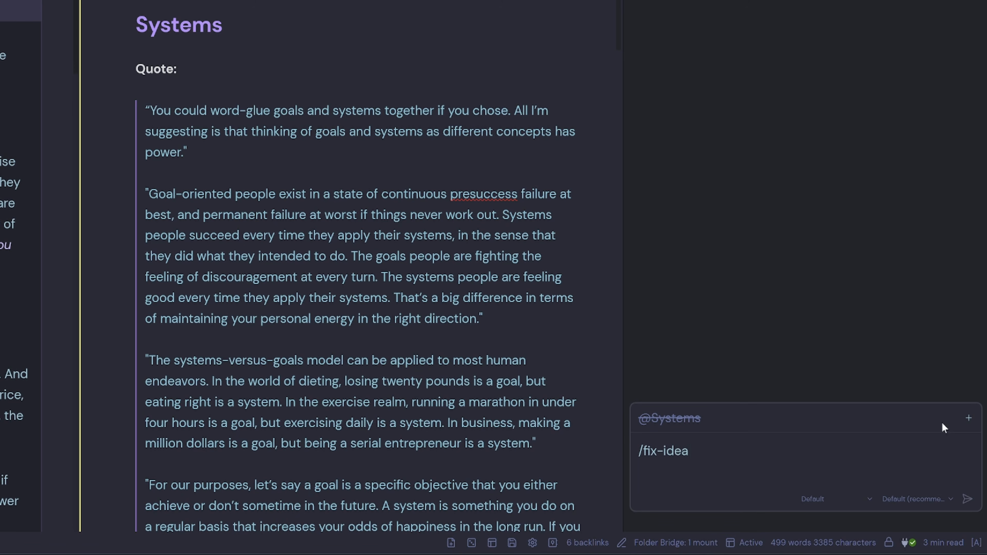
{"action": "left_click", "coordinate": [968, 418]}
{"action": "left_click", "coordinate": [967, 499]}
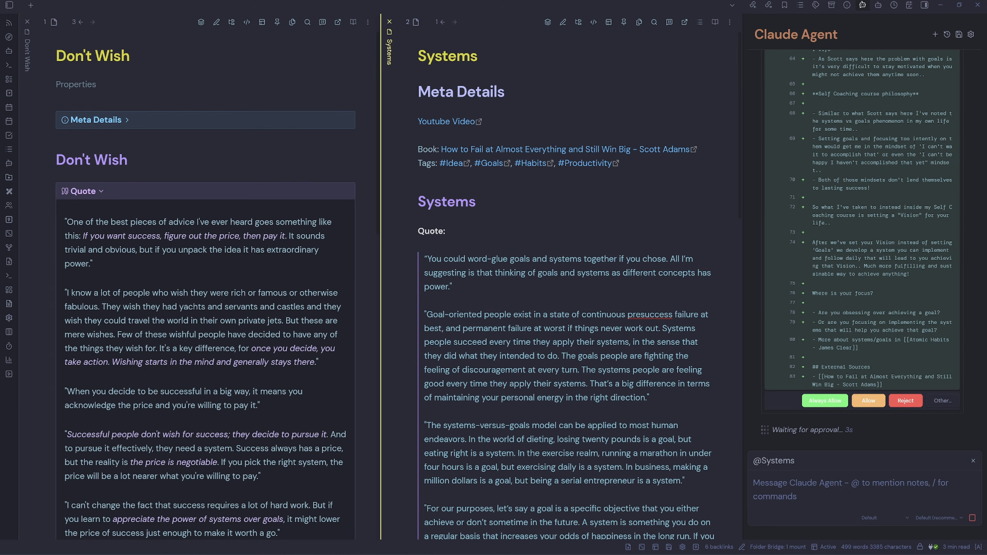
Review the proposed rewrite of Systems.md from its frontmatter to the Reflection section and allow the change.
{"action": "scroll", "coordinate": [902, 327], "scroll_direction": "up", "scroll_amount": 16}
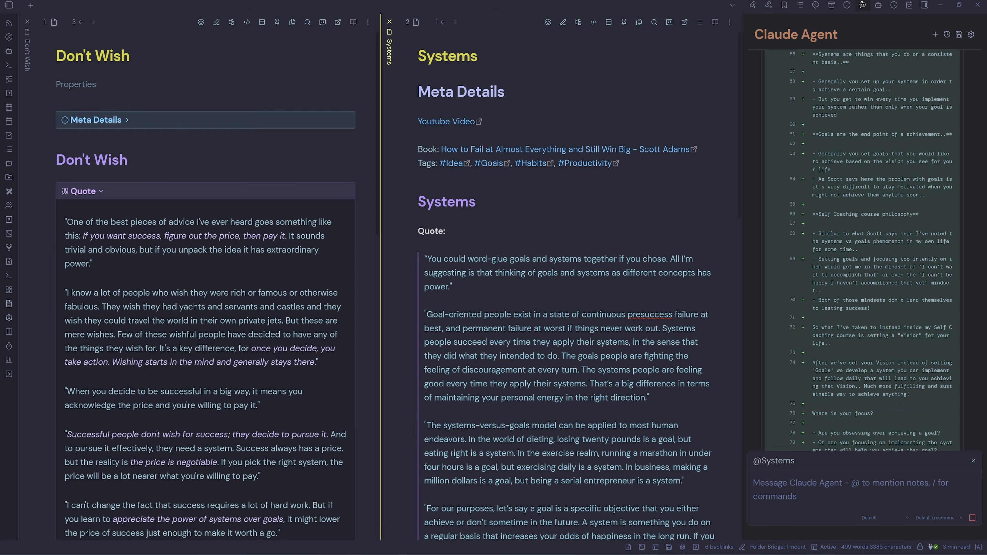
{"action": "scroll", "coordinate": [902, 327], "scroll_direction": "up", "scroll_amount": 8}
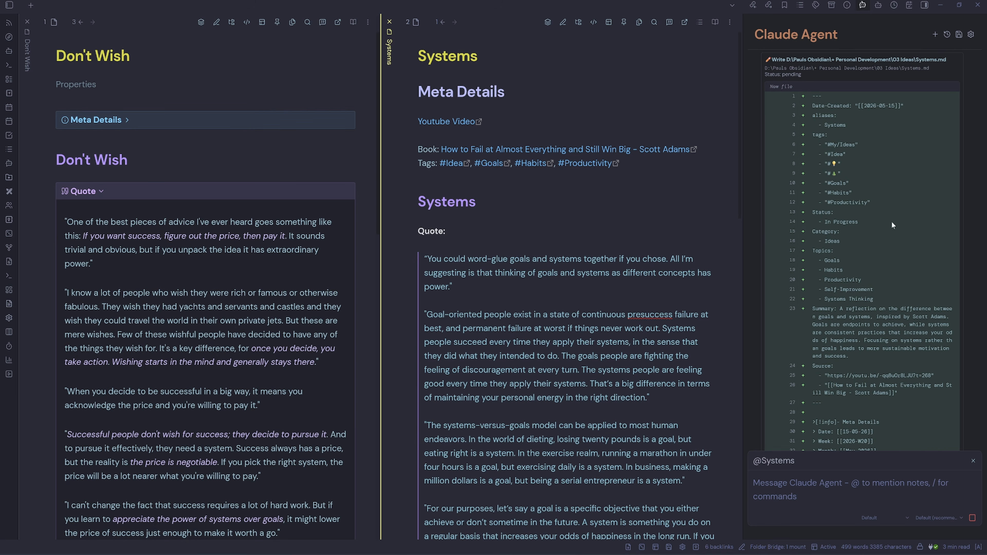
{"action": "scroll", "coordinate": [879, 353], "scroll_direction": "down", "scroll_amount": 20}
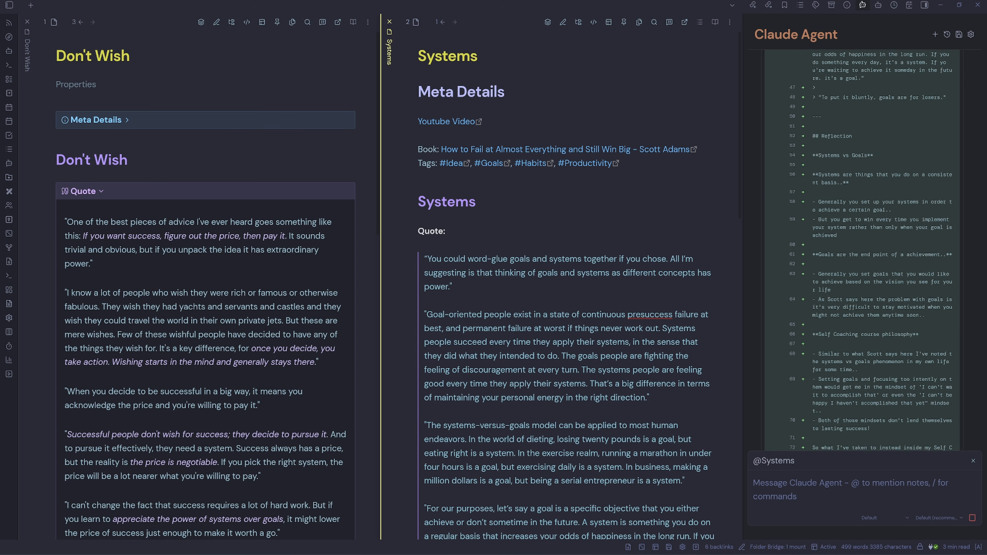
{"action": "left_click", "coordinate": [874, 396]}
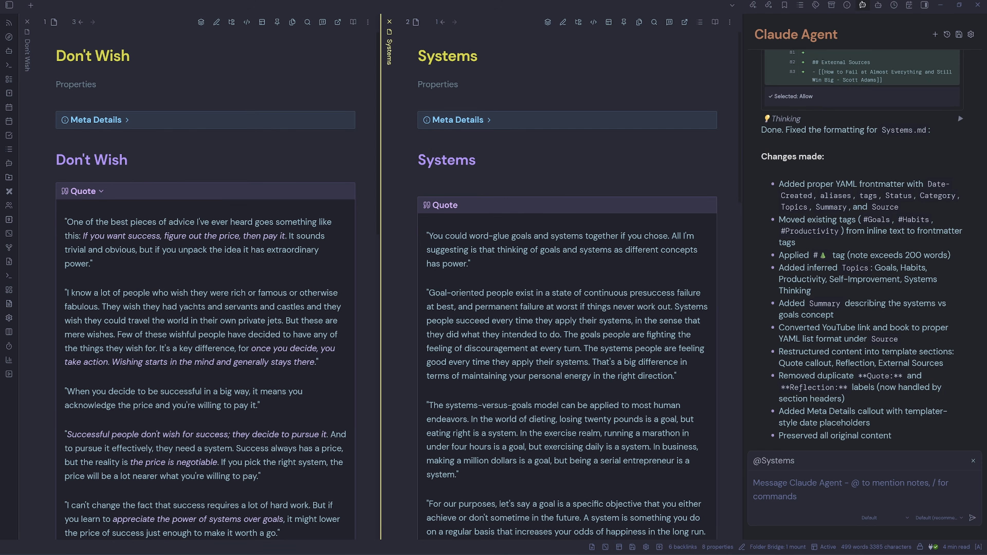
Check the Systems note's properties, collapse them again, and remove the empty line between the Systems heading and the Quote callout.
{"action": "left_click", "coordinate": [464, 83]}
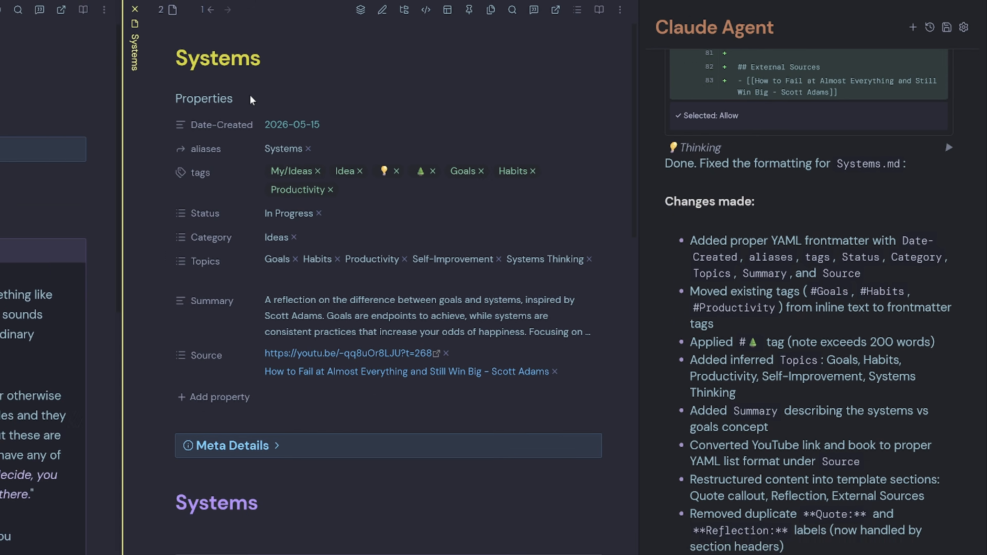
{"action": "left_click", "coordinate": [211, 101]}
{"action": "left_click", "coordinate": [404, 163]}
{"action": "left_click", "coordinate": [404, 163]}
{"action": "left_click", "coordinate": [404, 215]}
{"action": "key", "text": "Down"}
{"action": "key", "text": "BackSpace"}
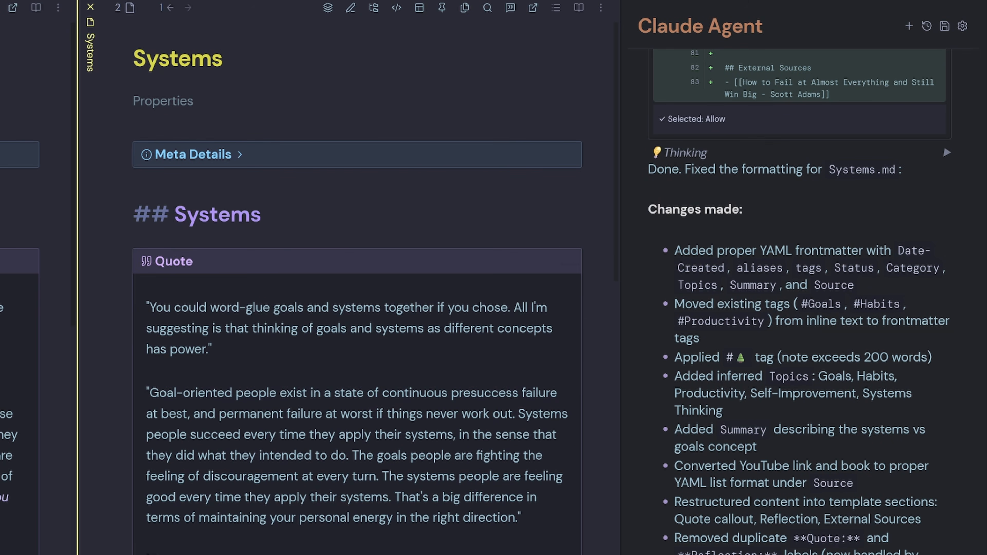
{"action": "key", "text": "Down"}
Read through the reformatted Systems note, from the Quote callout and Reflection down to External Sources.
{"action": "scroll", "coordinate": [404, 215], "scroll_direction": "down", "scroll_amount": 3}
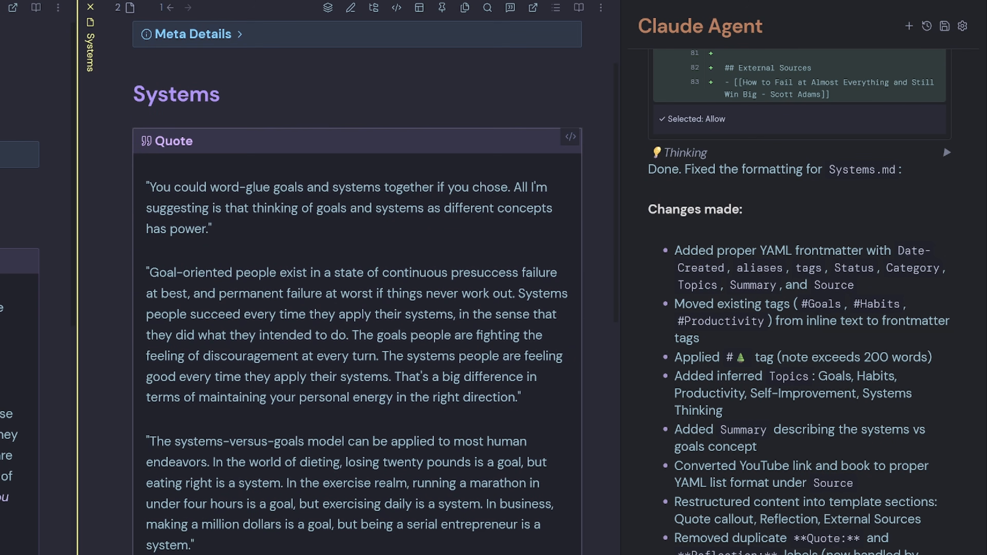
{"action": "scroll", "coordinate": [358, 296], "scroll_direction": "down", "scroll_amount": 10}
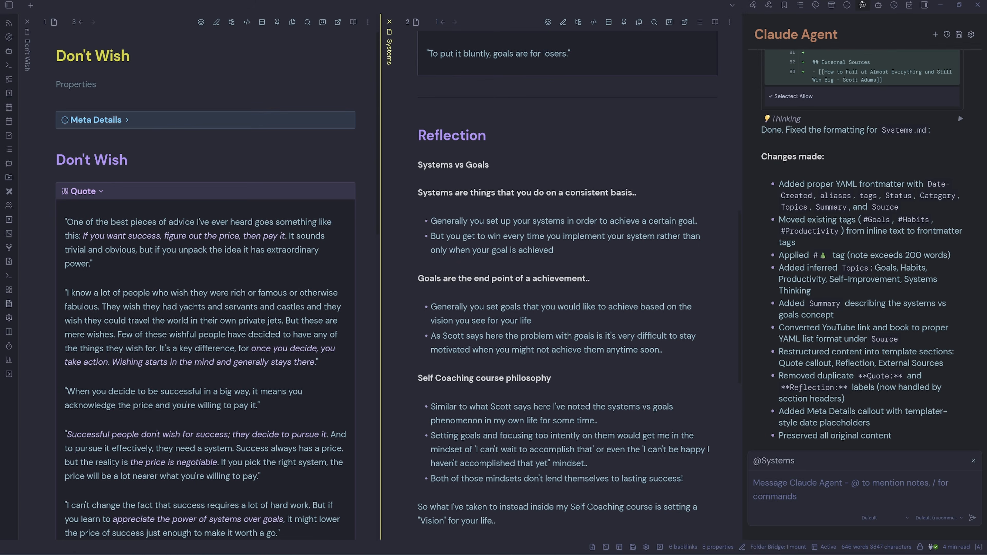
{"action": "scroll", "coordinate": [536, 335], "scroll_direction": "down", "scroll_amount": 9}
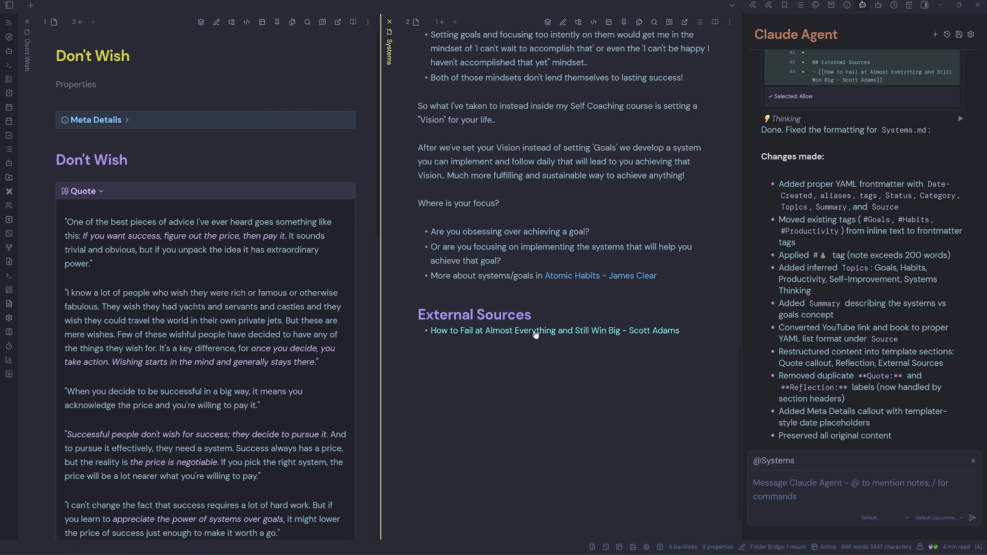
{"action": "scroll", "coordinate": [550, 339], "scroll_direction": "up", "scroll_amount": 20}
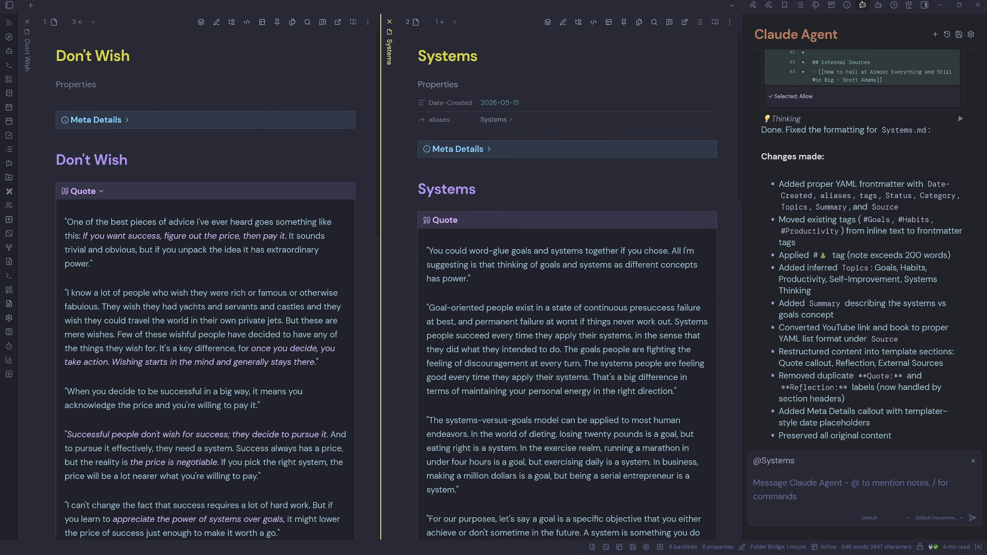
Run "/enhance-note key summary" with the Systems note attached and allow the proposed Key Summary callout edit.
{"action": "left_click", "coordinate": [893, 505]}
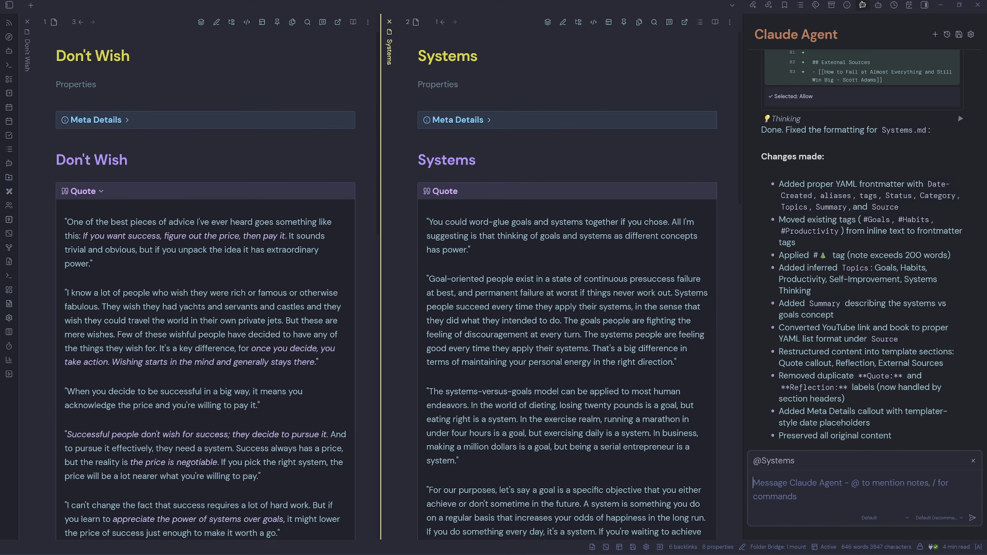
{"action": "type", "text": "/enhance"}
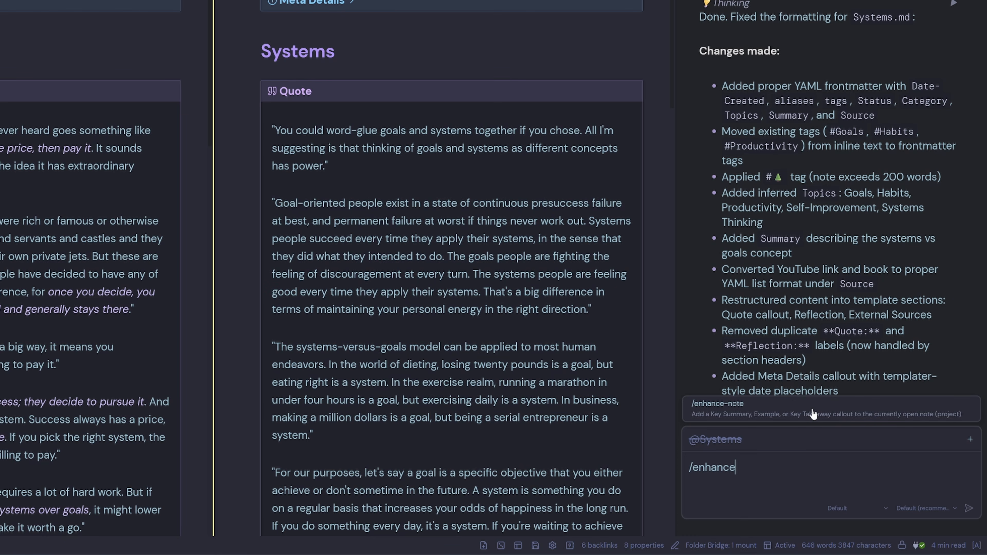
{"action": "left_click", "coordinate": [806, 418]}
{"action": "type", "text": "key"}
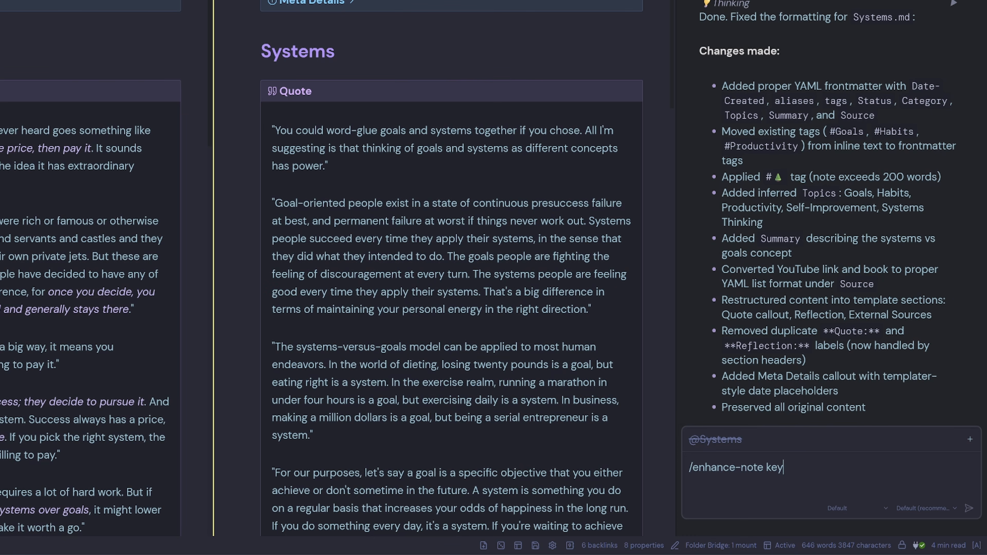
{"action": "type", "text": " summary"}
{"action": "left_click", "coordinate": [969, 439]}
{"action": "key", "text": "Return"}
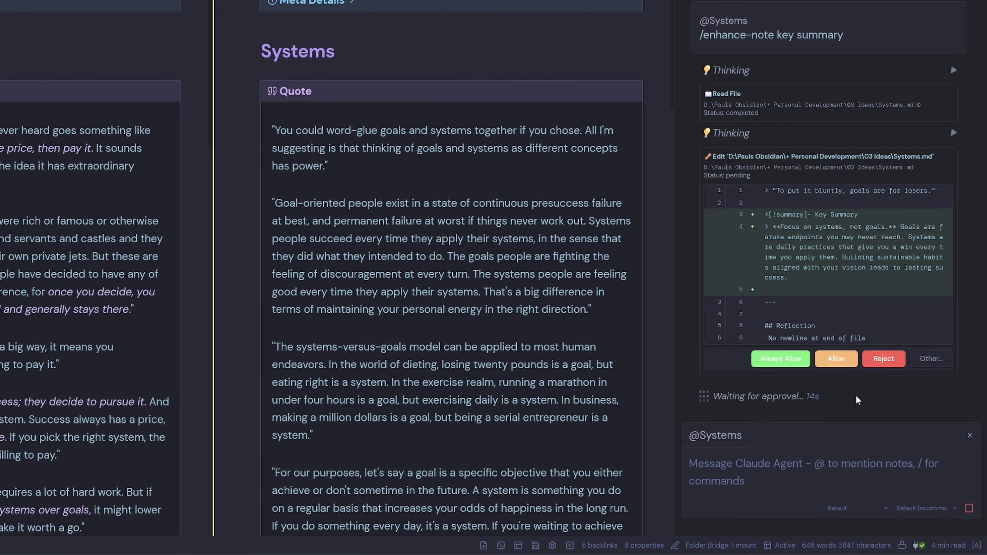
{"action": "left_click", "coordinate": [840, 361]}
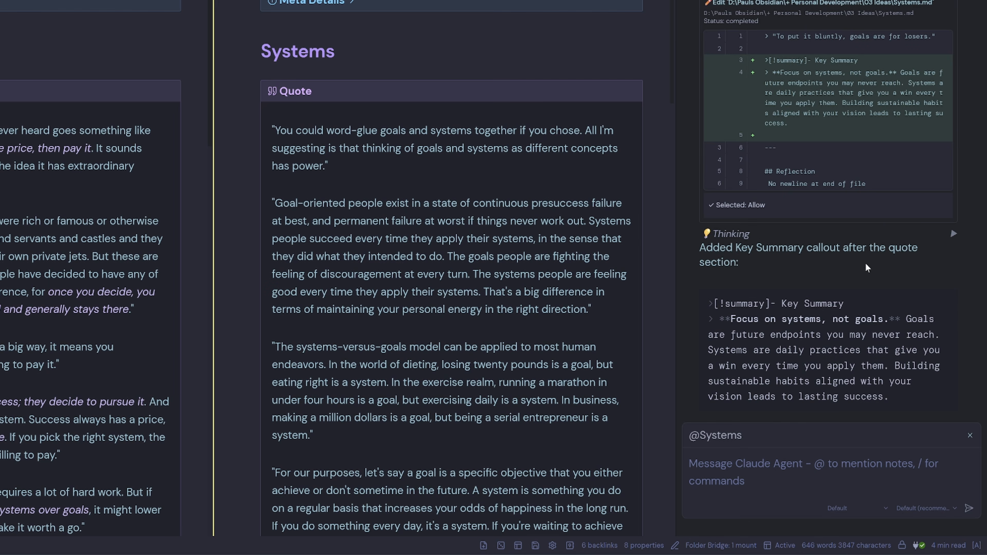
Make the Key Summary callout permanently expanded by removing the "-" fold marker after [!summary].
{"action": "scroll", "coordinate": [425, 273], "scroll_direction": "down", "scroll_amount": 9}
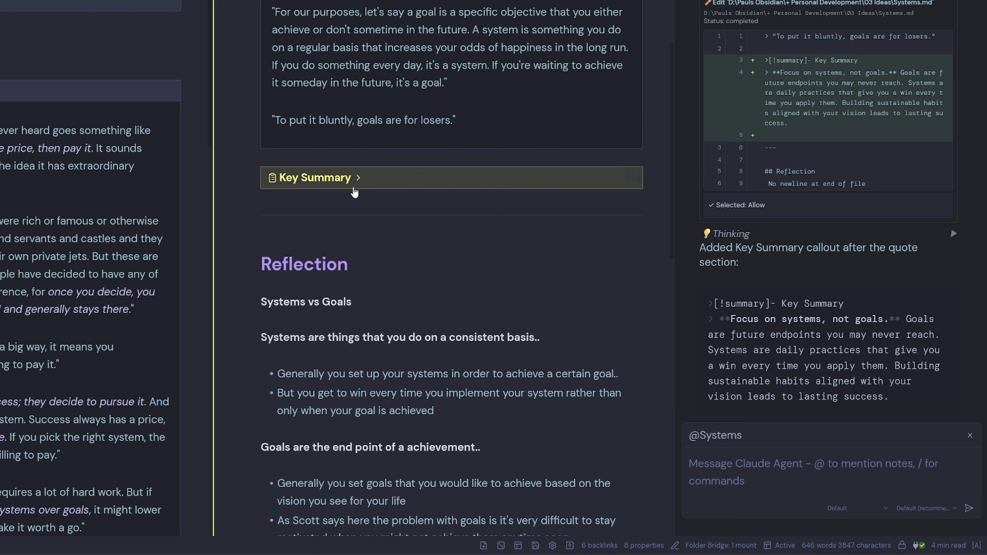
{"action": "left_click", "coordinate": [411, 186]}
{"action": "left_click", "coordinate": [632, 176]}
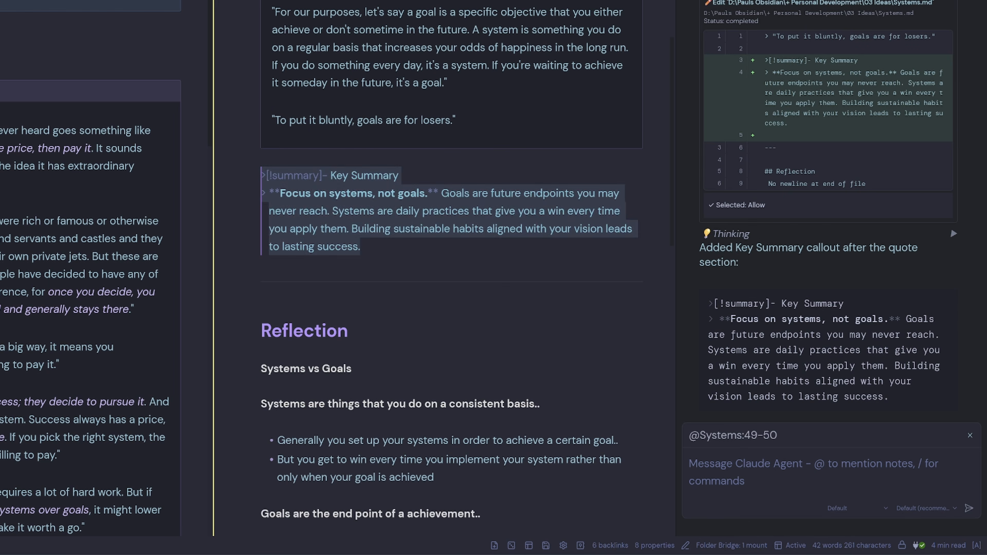
{"action": "left_click", "coordinate": [328, 176]}
{"action": "key", "text": "BackSpace"}
{"action": "key", "text": "Up"}
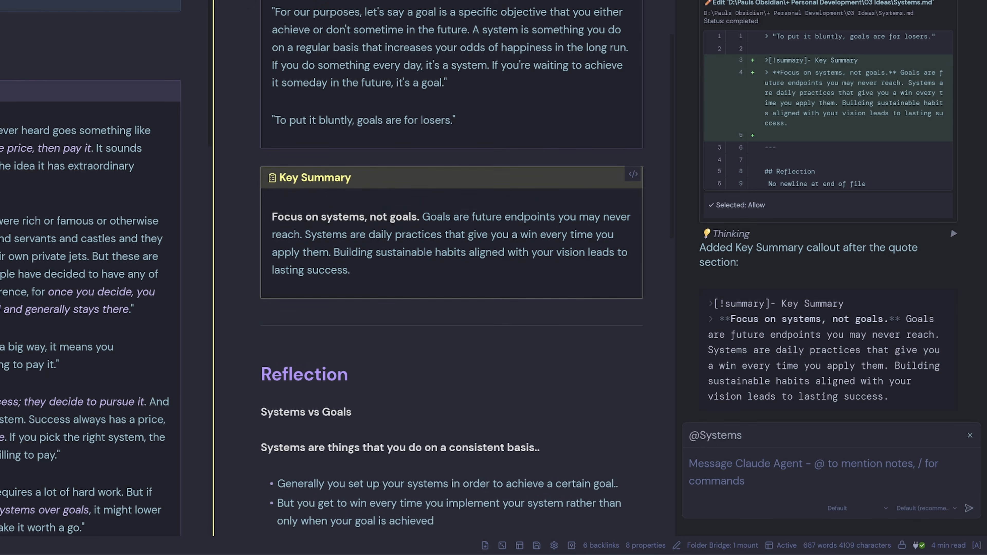
Ask Claude Agent "Can you mention winners and losers have goals in summary" and allow its edit to the Key Summary.
{"action": "scroll", "coordinate": [484, 270], "scroll_direction": "down", "scroll_amount": 1}
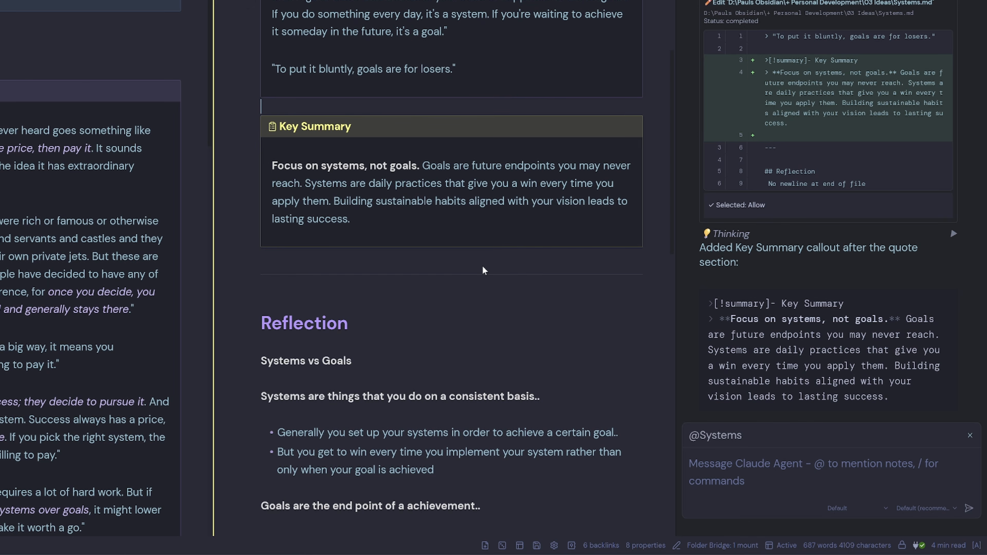
{"action": "left_click", "coordinate": [754, 469]}
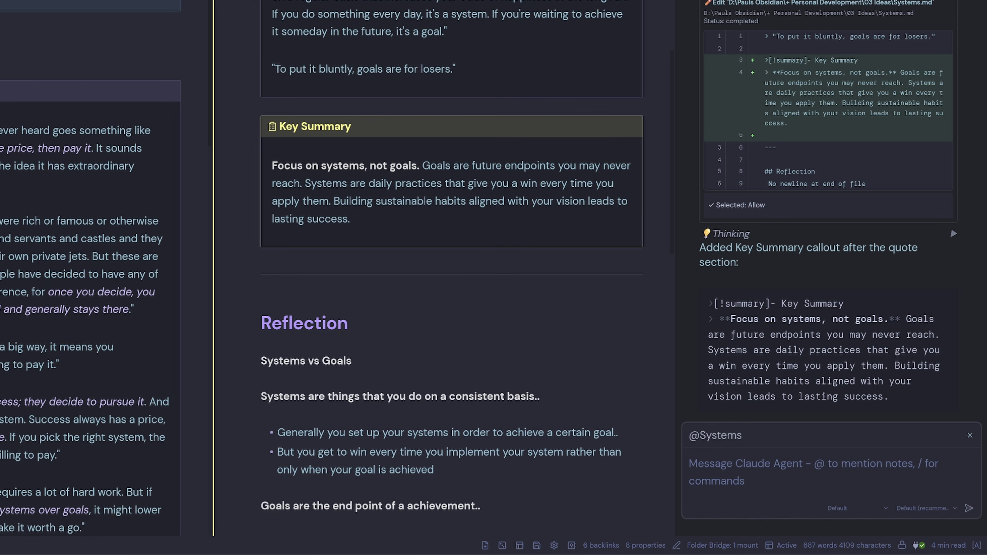
{"action": "type", "text": "Can you mention winners and losers have goals in summary"}
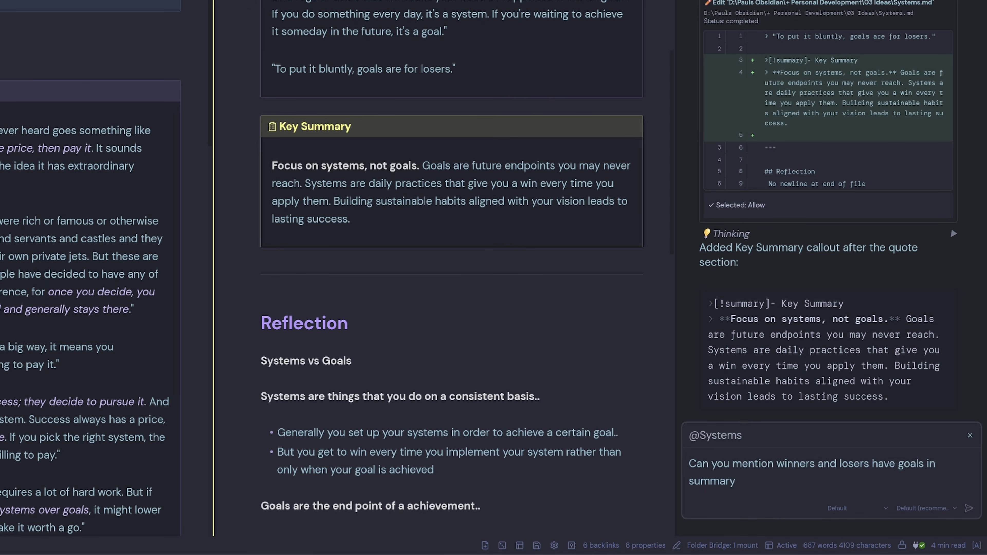
{"action": "key", "text": "Return"}
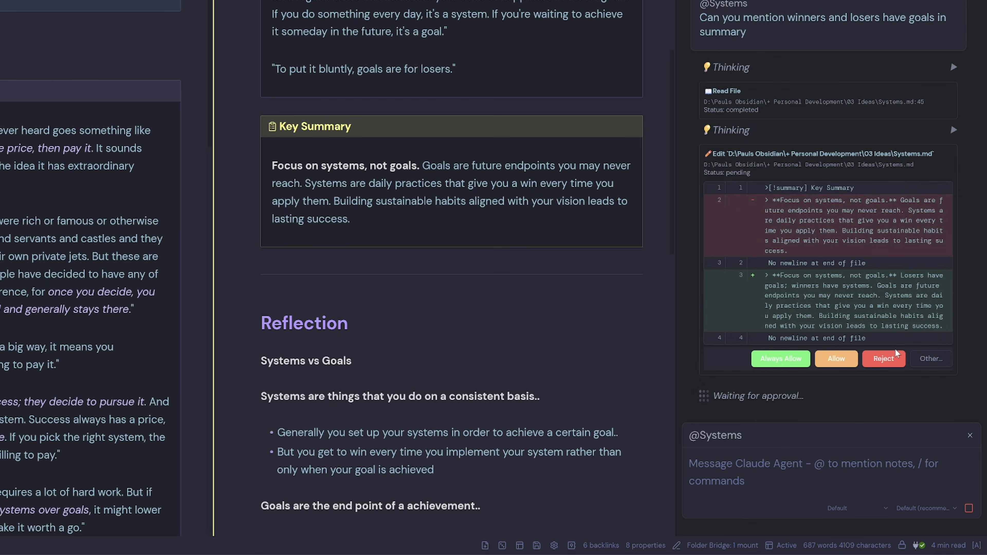
{"action": "left_click", "coordinate": [836, 359]}
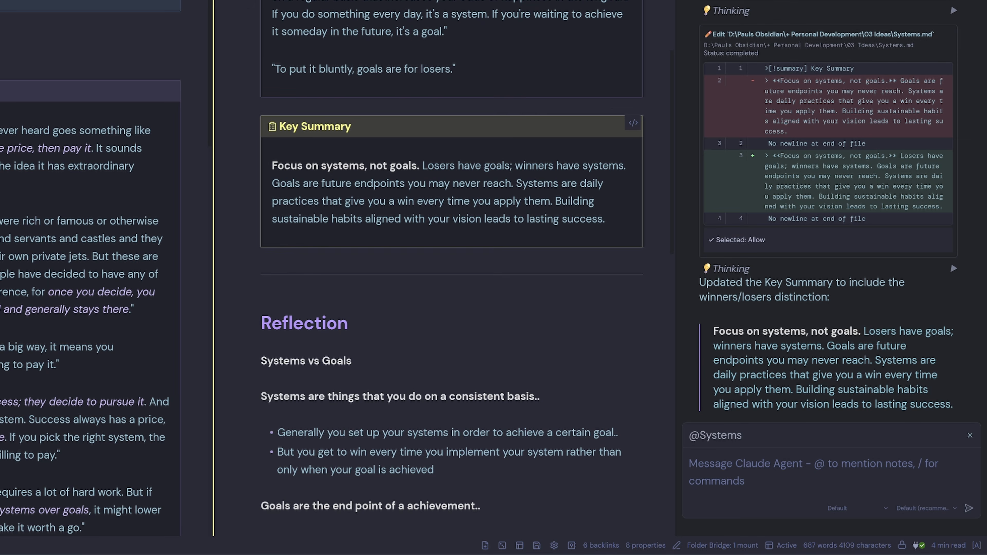
Run the /review-note command on the Systems note and read its verdict and suggested improvements.
{"action": "left_click", "coordinate": [763, 472]}
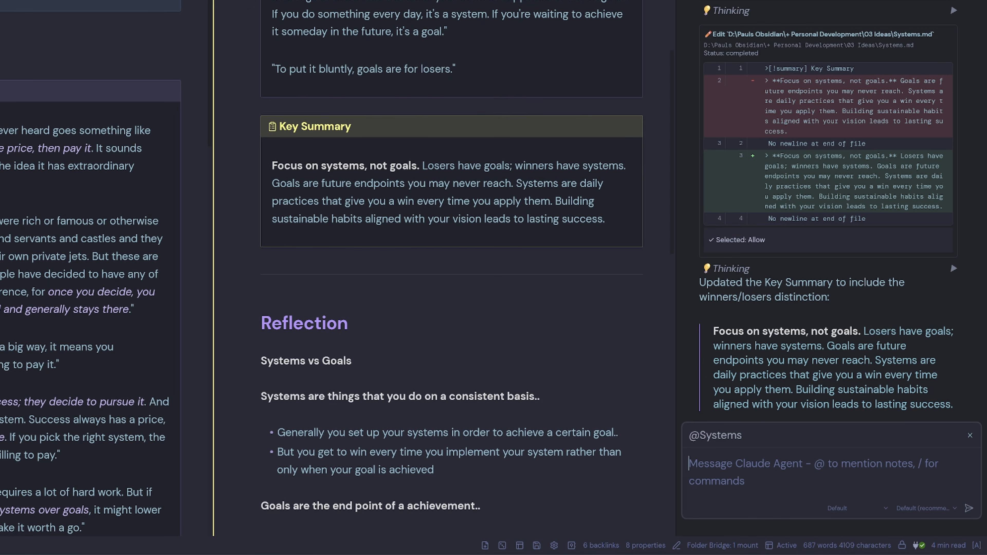
{"action": "type", "text": "/review"}
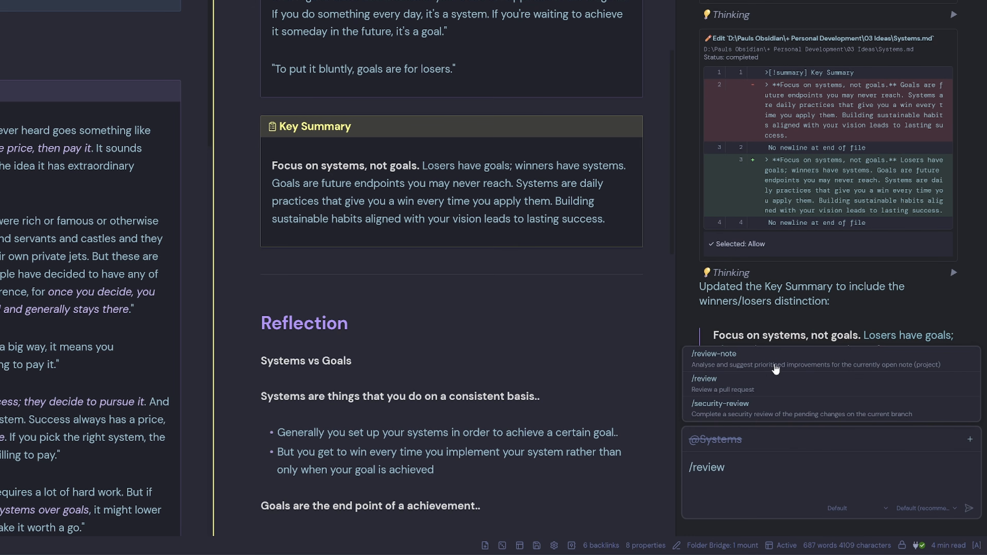
{"action": "left_click", "coordinate": [775, 369]}
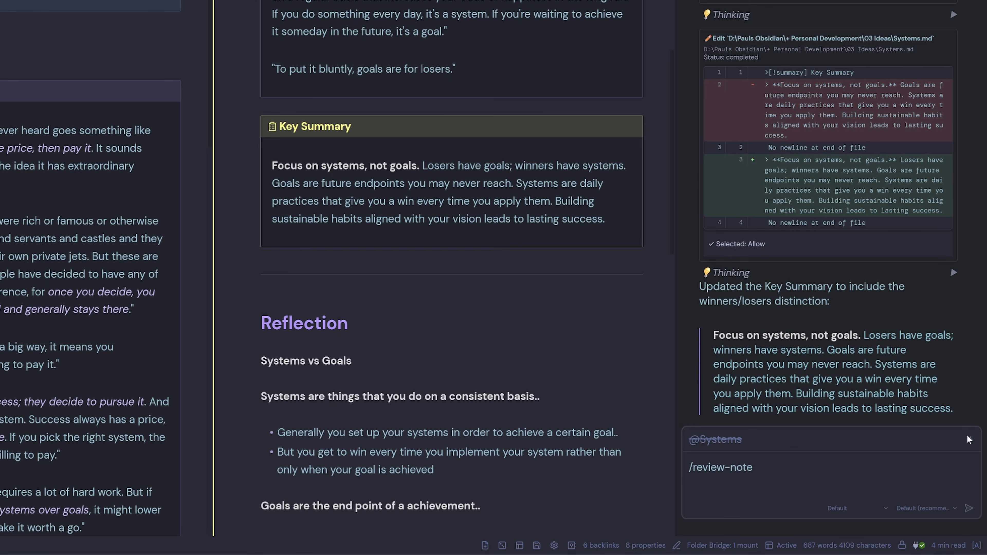
{"action": "key", "text": "Return"}
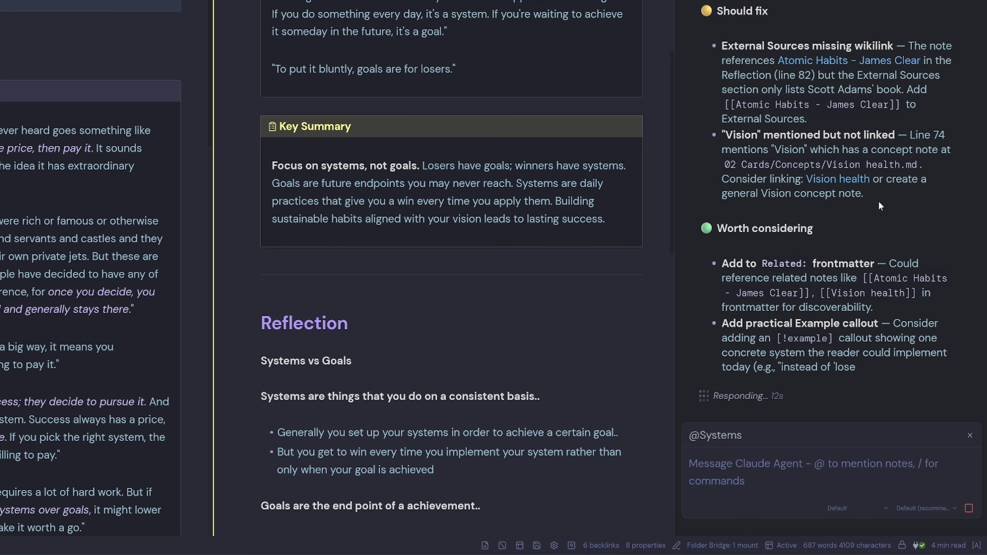
{"action": "scroll", "coordinate": [950, 31], "scroll_direction": "up", "scroll_amount": 10}
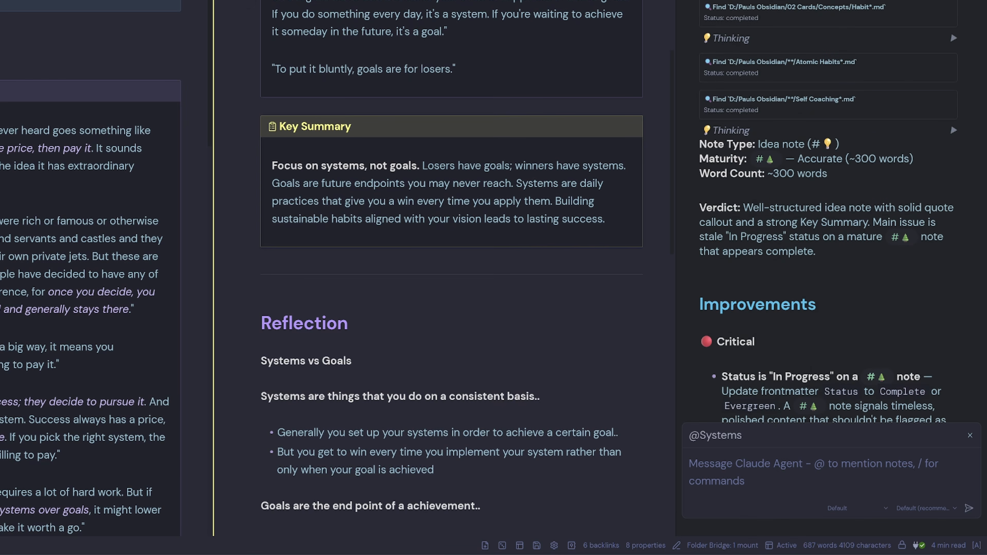
{"action": "left_click_drag", "start_coordinate": [770, 159], "coordinate": [852, 183]}
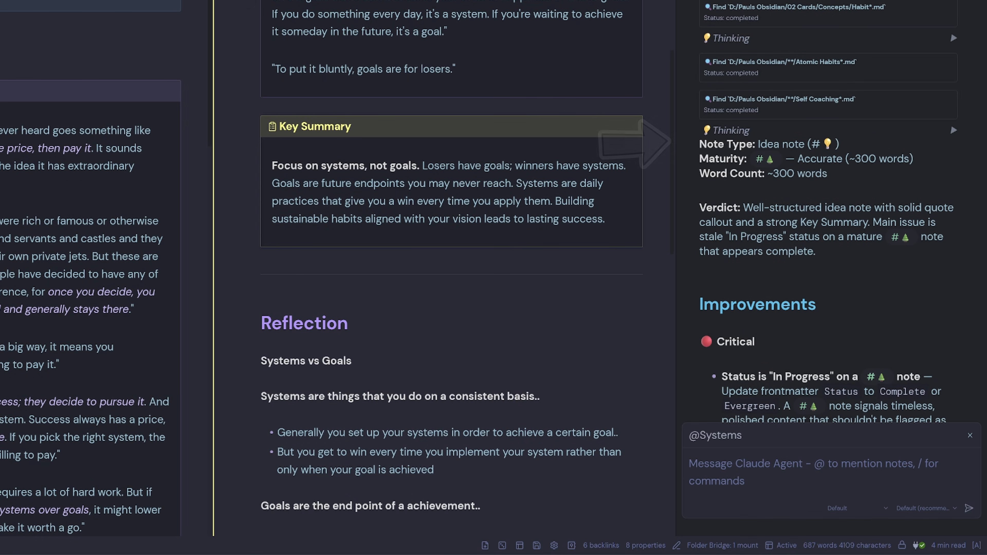
{"action": "scroll", "coordinate": [890, 176], "scroll_direction": "down", "scroll_amount": 3}
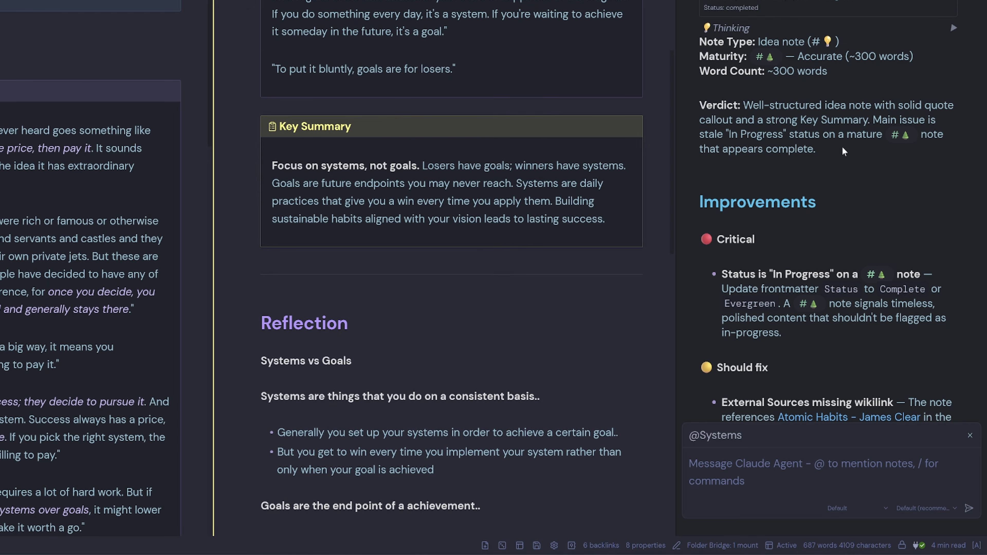
Reply "Yes please" to the review and allow the edits setting Status to Complete and adding the Atomic Habits - James Clear link to External Sources.
{"action": "scroll", "coordinate": [876, 147], "scroll_direction": "down", "scroll_amount": 4}
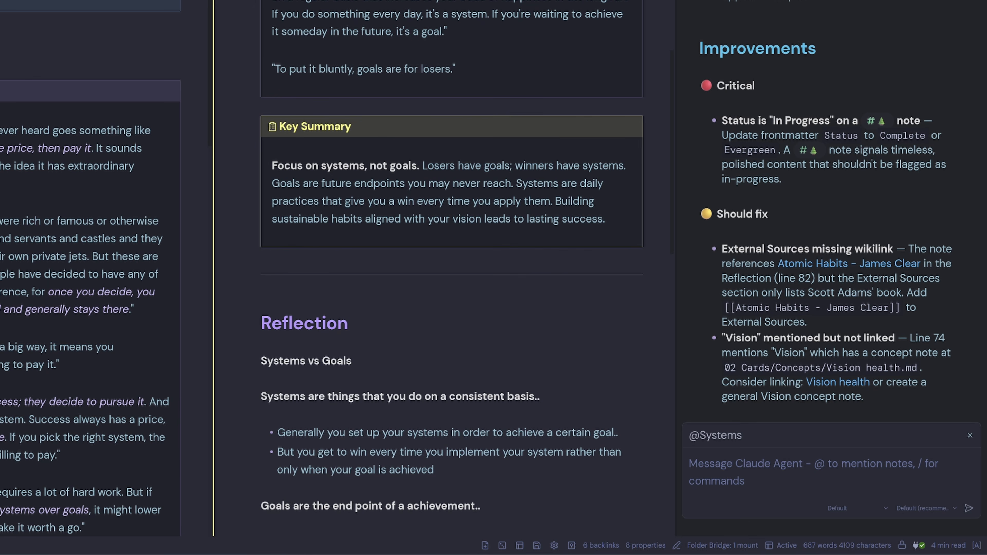
{"action": "scroll", "coordinate": [451, 272], "scroll_direction": "up", "scroll_amount": 15}
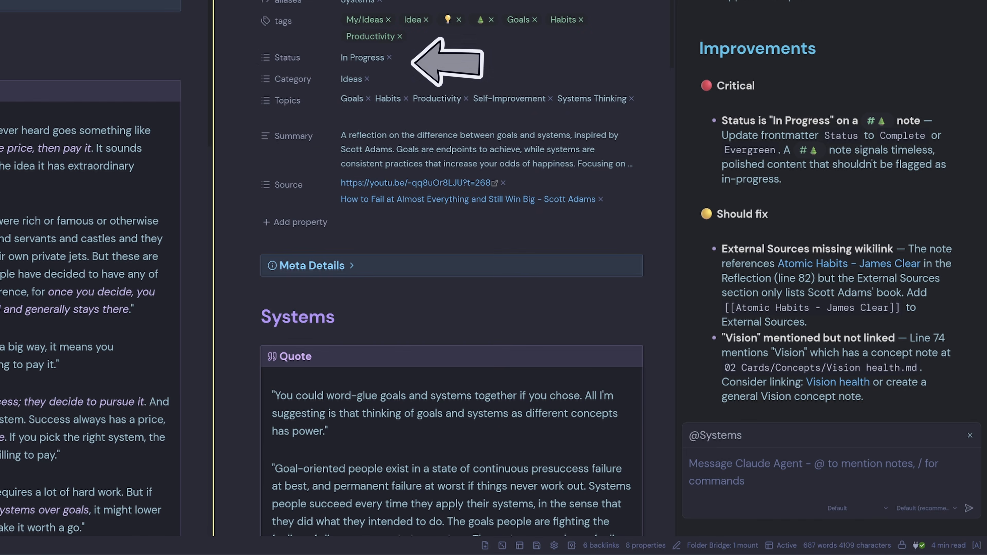
{"action": "scroll", "coordinate": [852, 197], "scroll_direction": "down", "scroll_amount": 5}
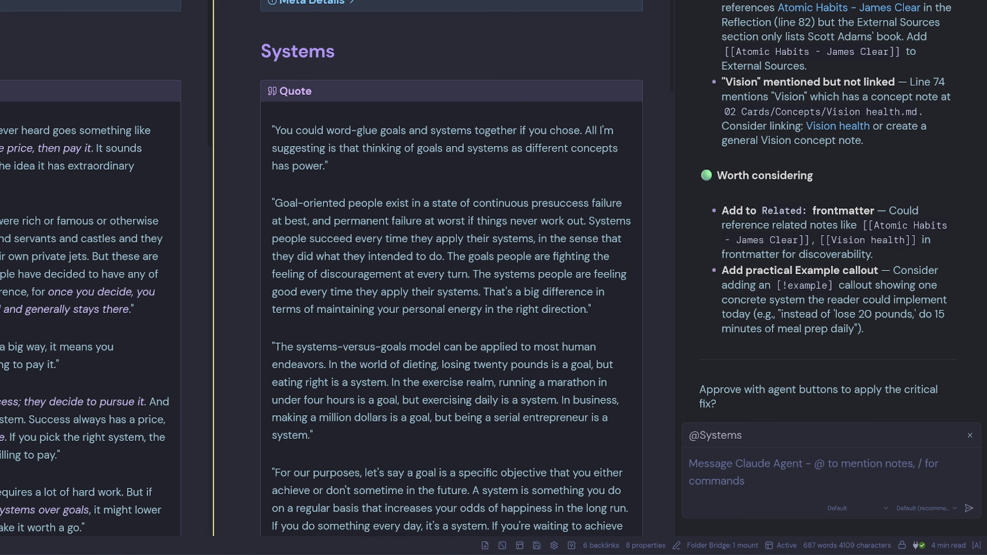
{"action": "left_click", "coordinate": [690, 464]}
{"action": "type", "text": "Yes please"}
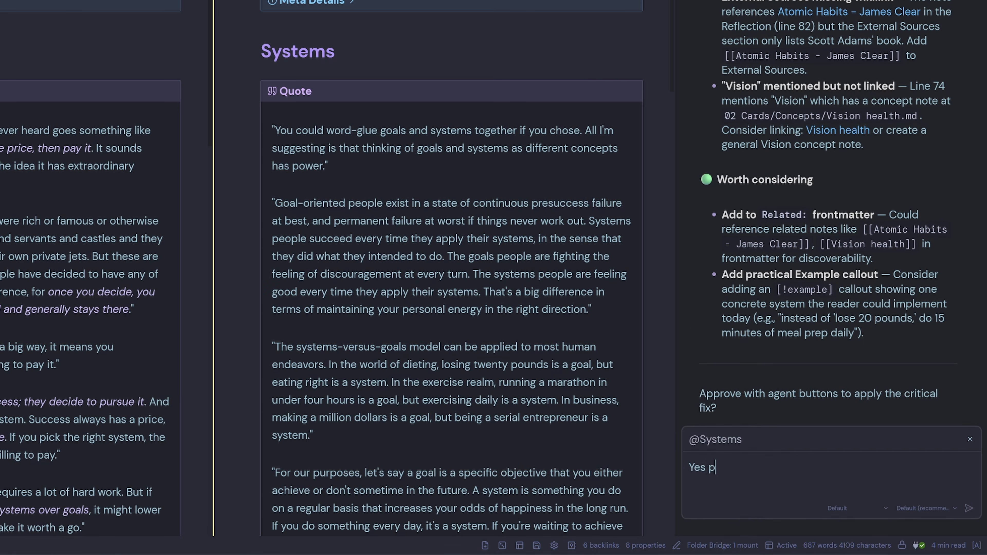
{"action": "key", "text": "Return"}
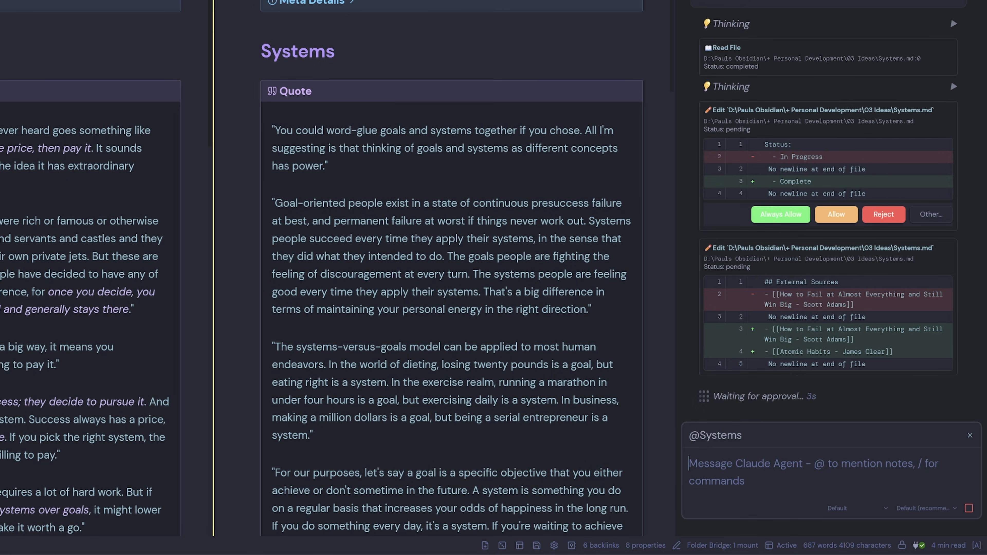
{"action": "left_click", "coordinate": [835, 218]}
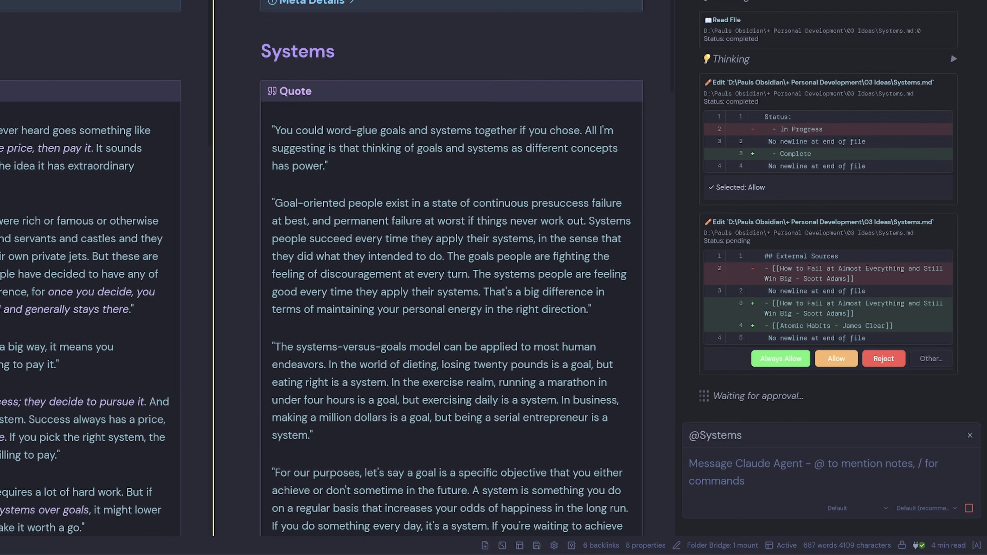
{"action": "left_click", "coordinate": [835, 360]}
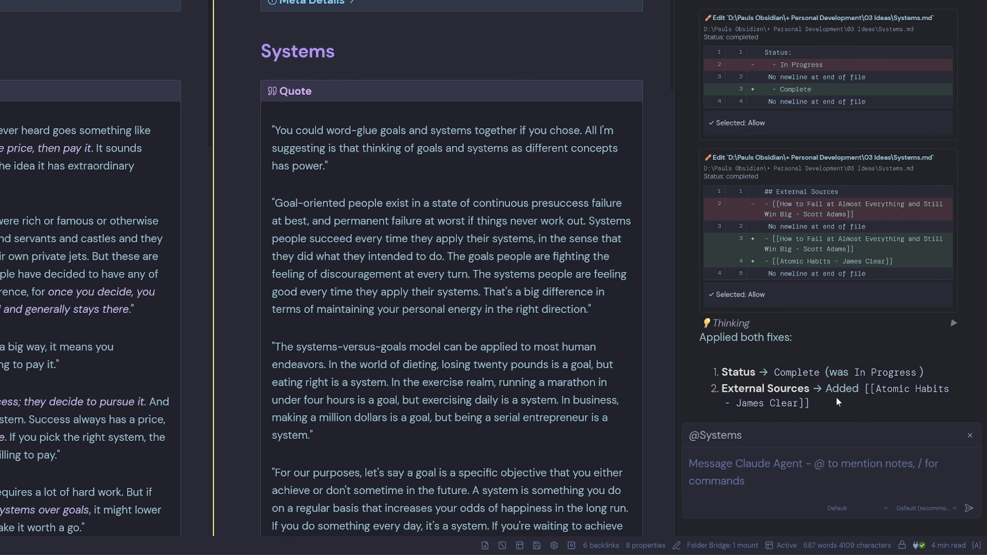
{"action": "scroll", "coordinate": [452, 268], "scroll_direction": "up", "scroll_amount": 5}
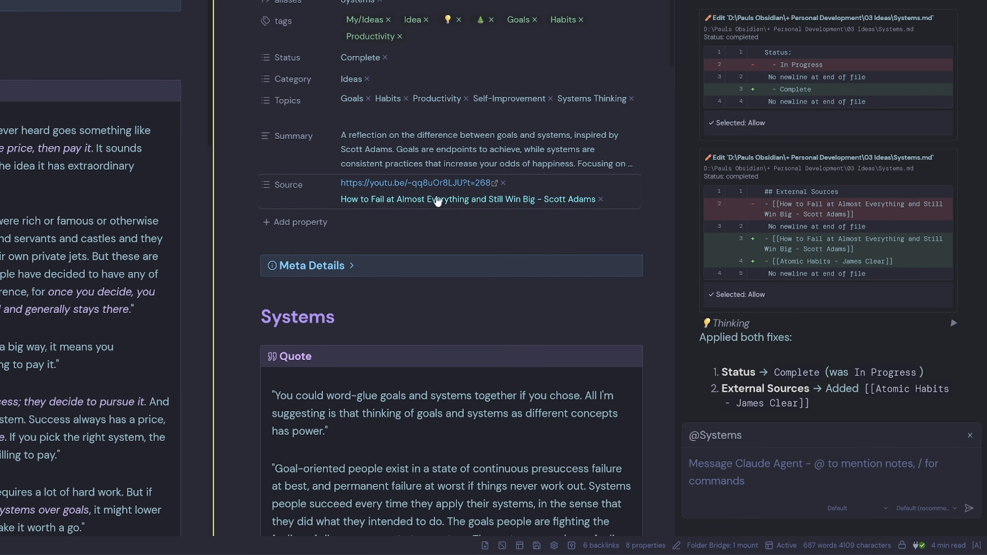
{"action": "scroll", "coordinate": [496, 230], "scroll_direction": "down", "scroll_amount": 5}
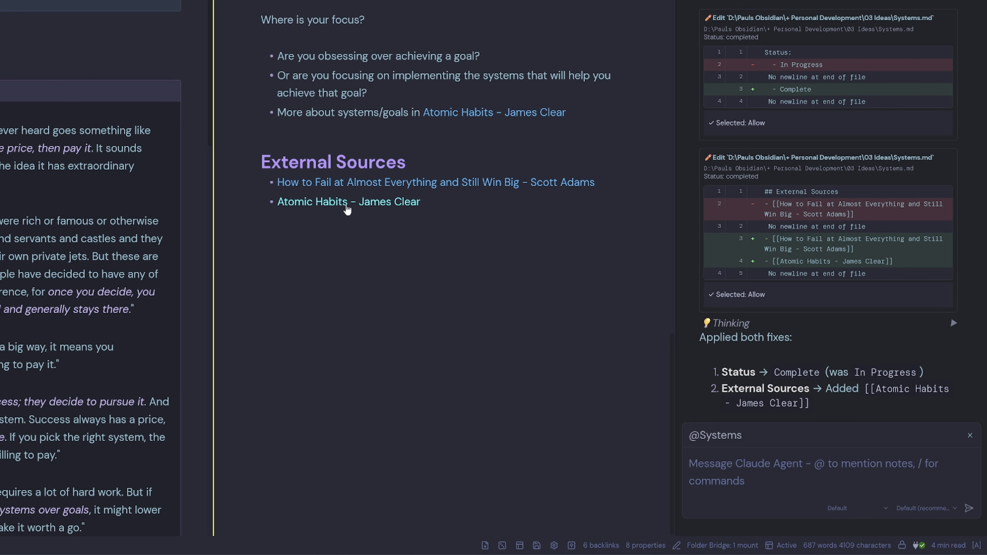
Run the /format-note command with the Systems note attached and allow its proposed formatting edits.
{"action": "left_click", "coordinate": [434, 233]}
{"action": "left_click", "coordinate": [812, 471]}
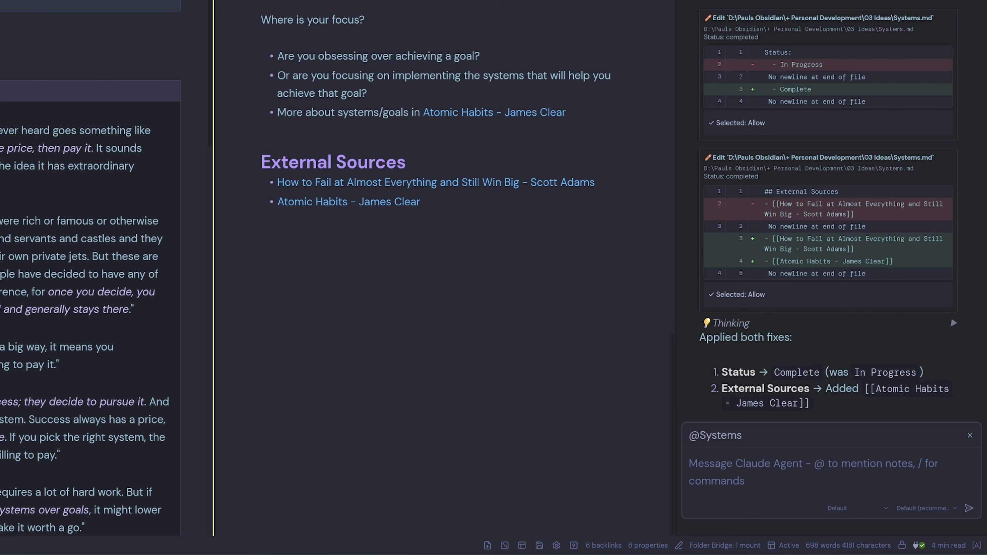
{"action": "type", "text": "/format"}
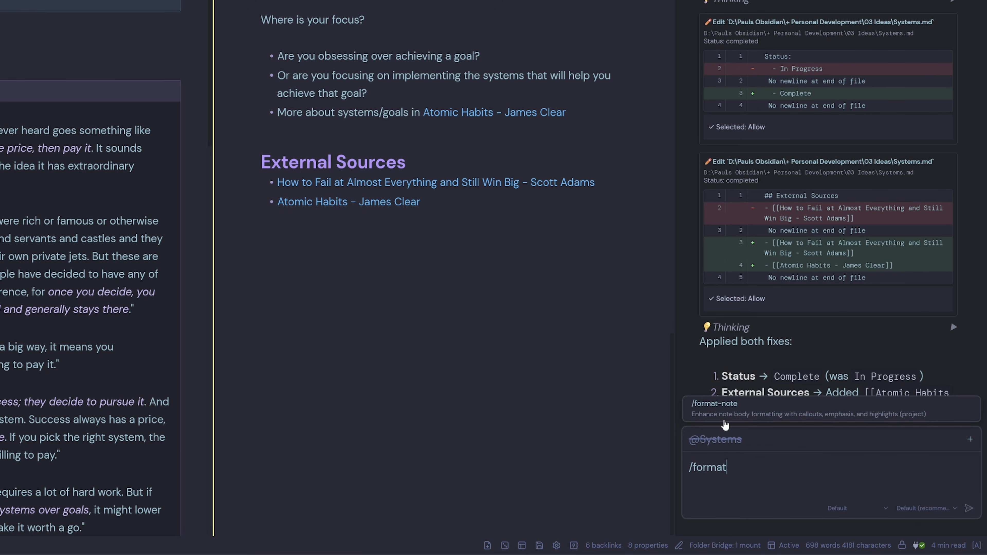
{"action": "left_click", "coordinate": [821, 415]}
{"action": "key", "text": "Return"}
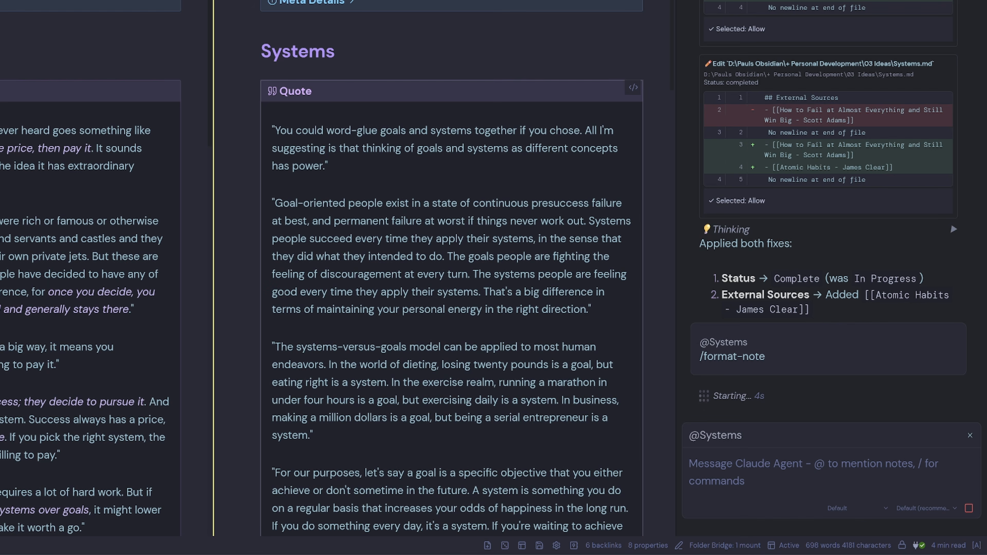
{"action": "left_click", "coordinate": [837, 361]}
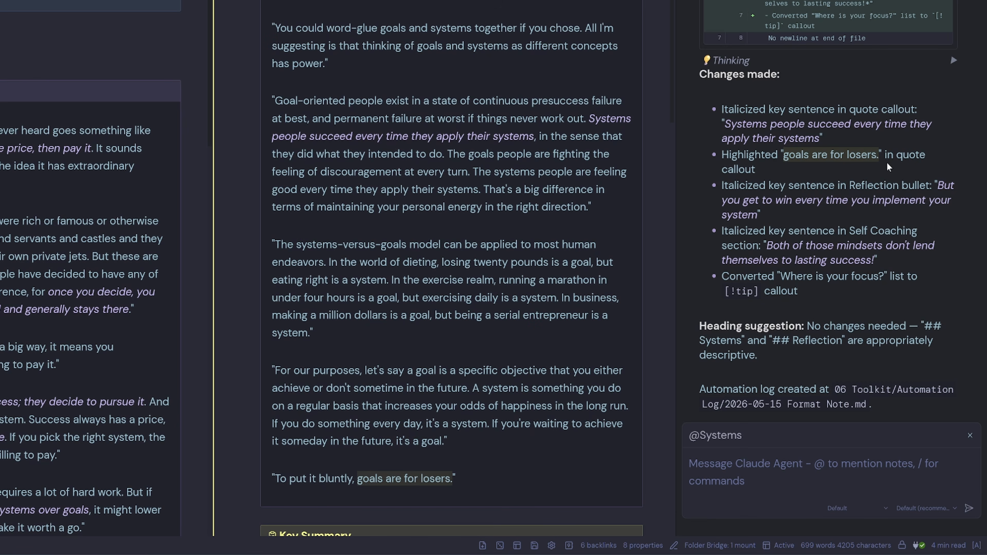
Examine the Systems note's new italics, highlight and Tip callout against the agent's list of changes and the Don't Wish note.
{"action": "scroll", "coordinate": [452, 273], "scroll_direction": "down", "scroll_amount": 2}
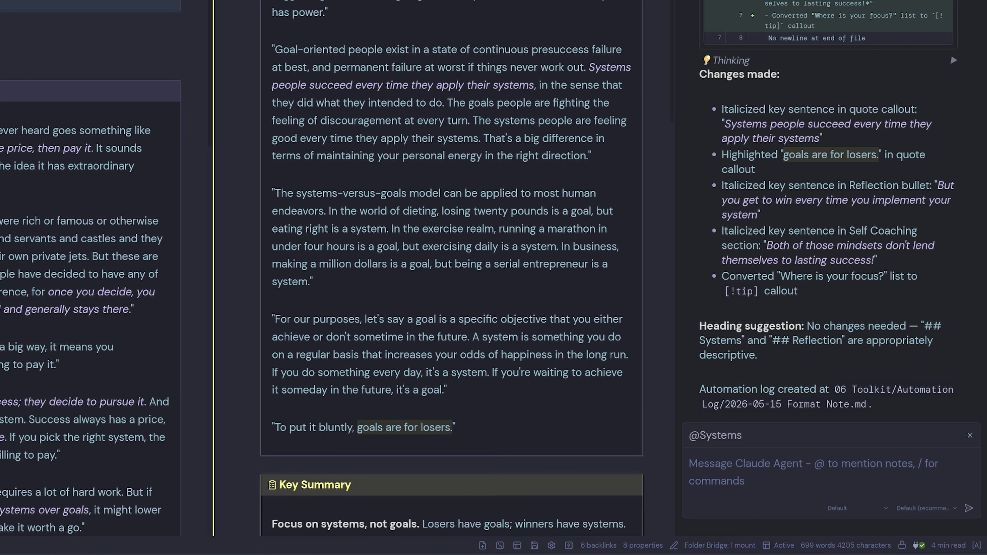
{"action": "scroll", "coordinate": [451, 272], "scroll_direction": "down", "scroll_amount": 4}
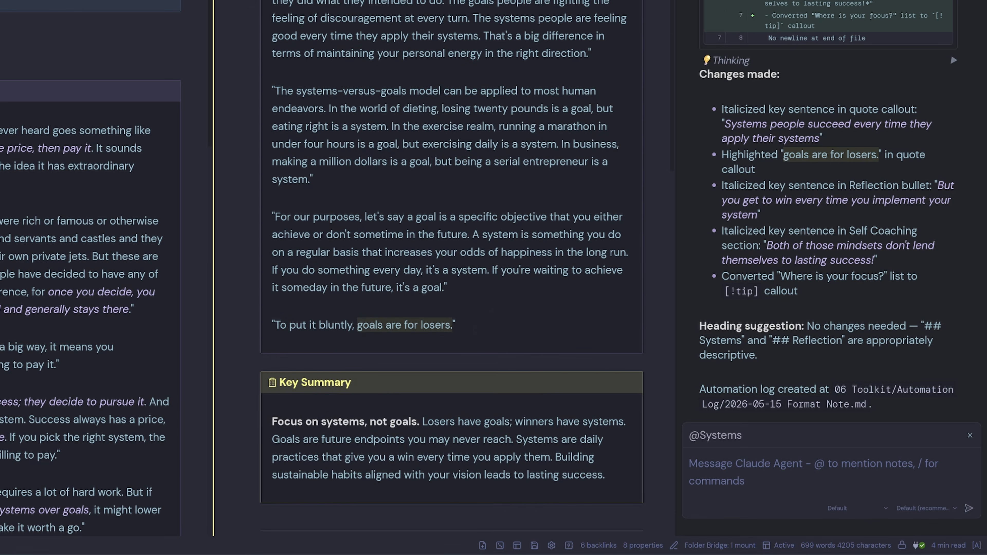
{"action": "scroll", "coordinate": [506, 285], "scroll_direction": "down", "scroll_amount": 10}
{"action": "scroll", "coordinate": [505, 285], "scroll_direction": "down", "scroll_amount": 8}
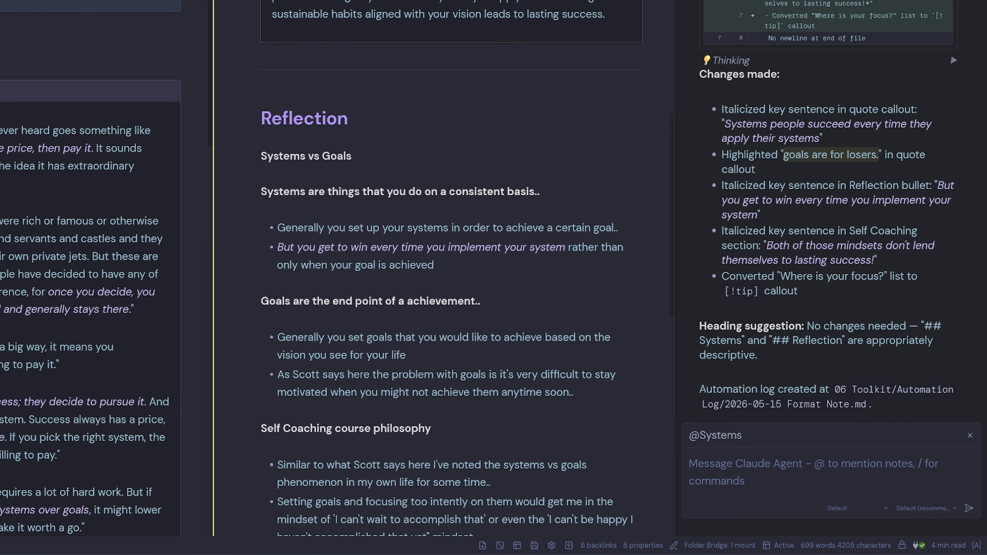
{"action": "scroll", "coordinate": [451, 268], "scroll_direction": "down", "scroll_amount": 6}
{"action": "scroll", "coordinate": [451, 269], "scroll_direction": "down", "scroll_amount": 8}
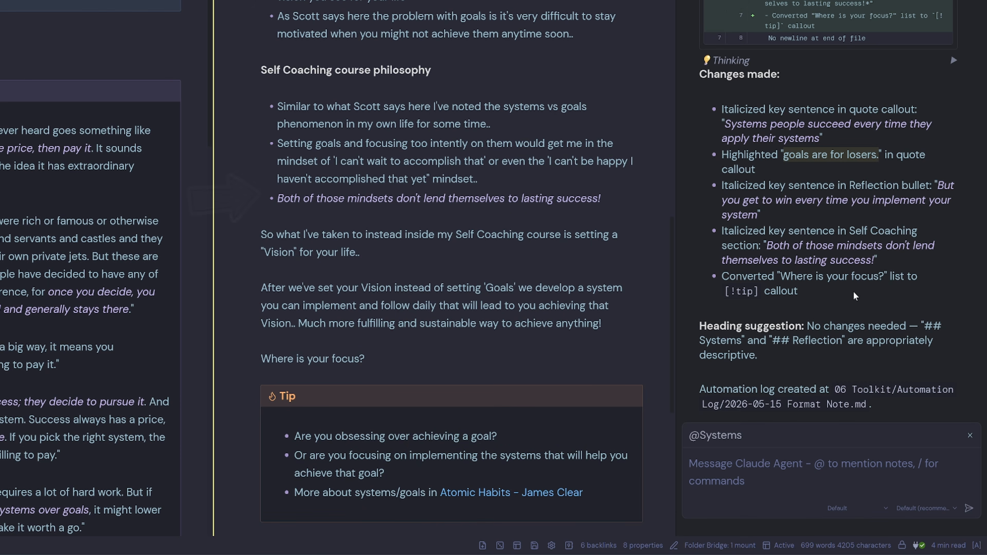
{"action": "scroll", "coordinate": [450, 268], "scroll_direction": "down", "scroll_amount": 8}
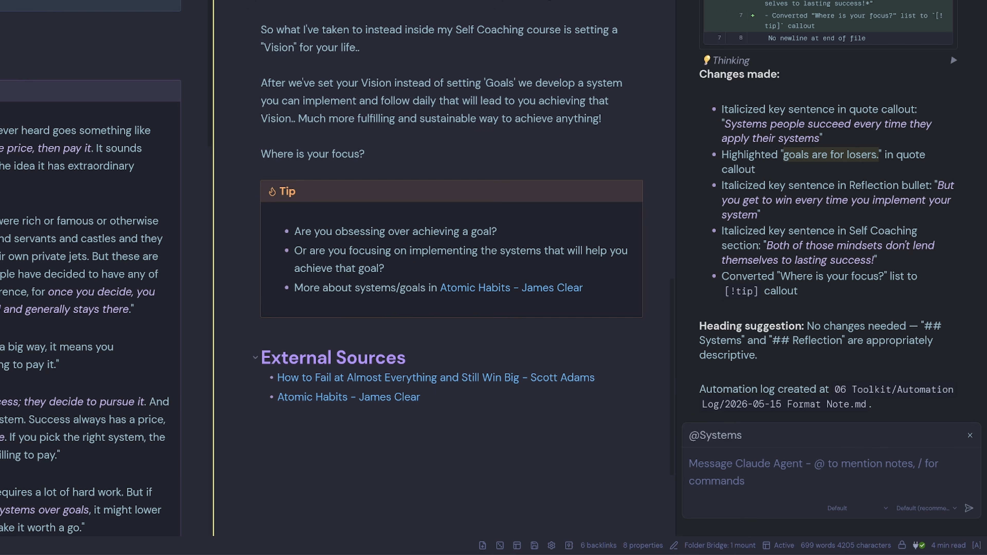
{"action": "scroll", "coordinate": [451, 272], "scroll_direction": "up", "scroll_amount": 6}
{"action": "scroll", "coordinate": [452, 273], "scroll_direction": "up", "scroll_amount": 8}
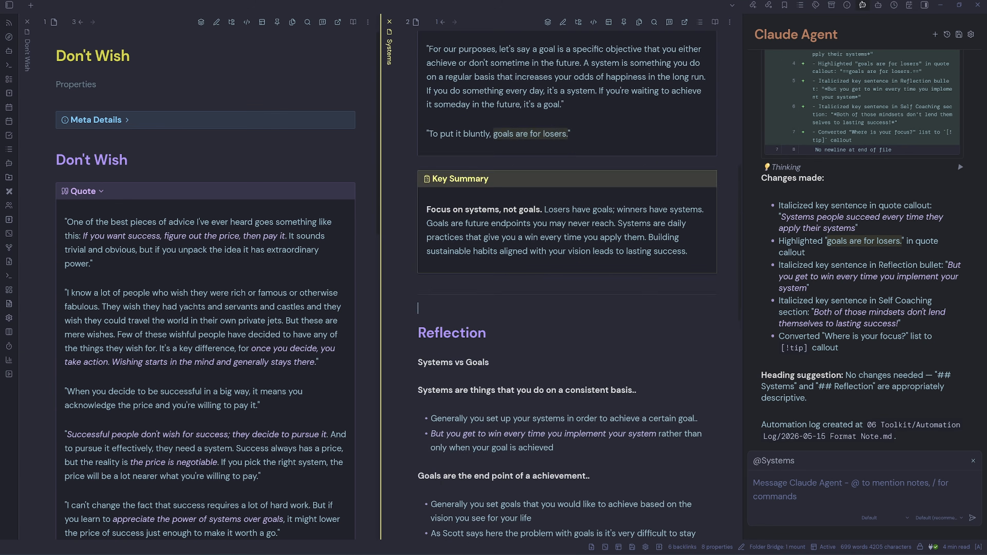
{"action": "scroll", "coordinate": [567, 284], "scroll_direction": "up", "scroll_amount": 10}
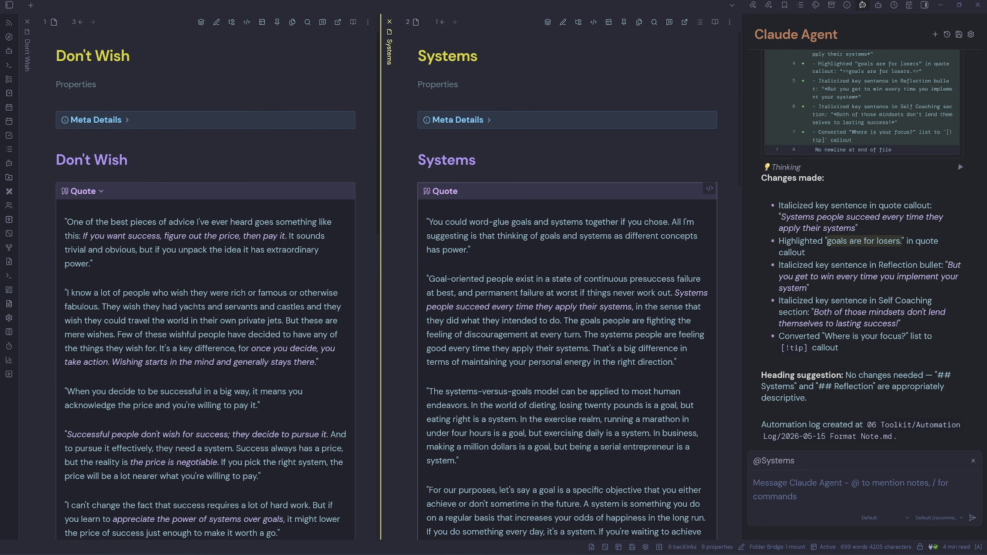
{"action": "left_click", "coordinate": [925, 5]}
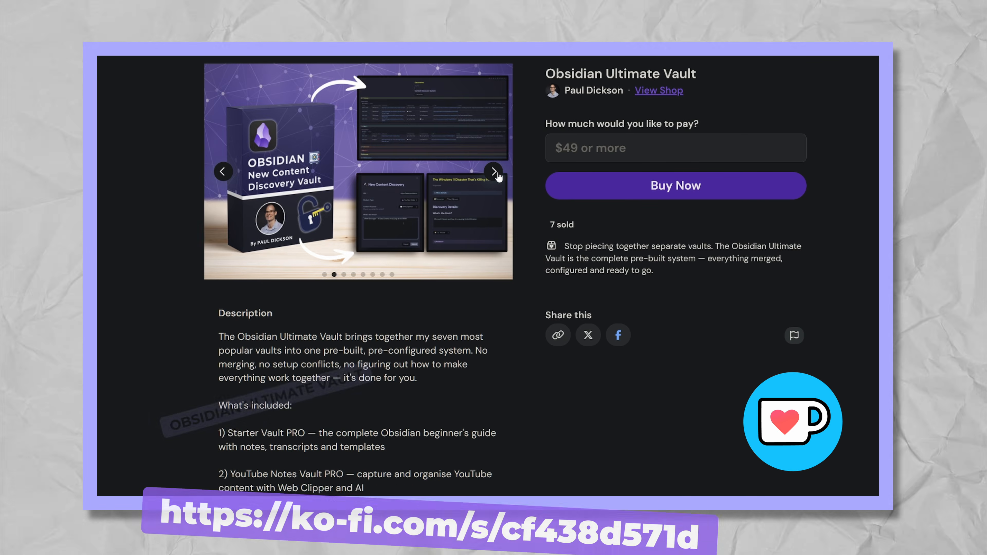
{"action": "left_click", "coordinate": [494, 172]}
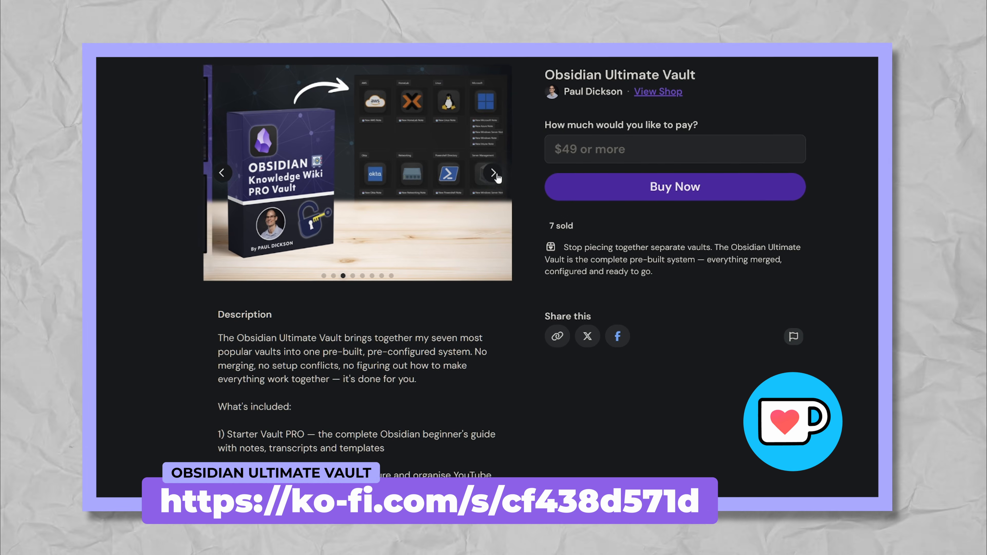
{"action": "left_click", "coordinate": [494, 171]}
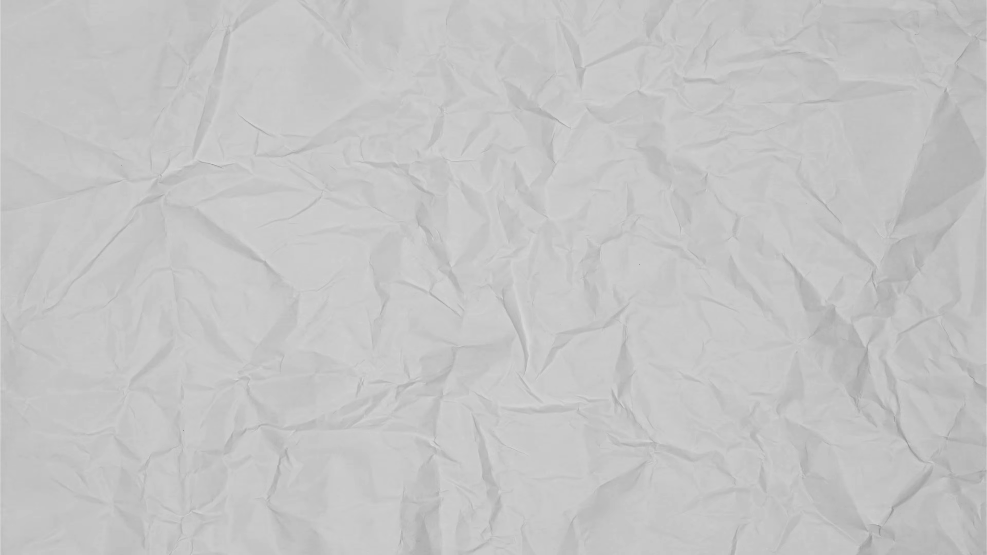